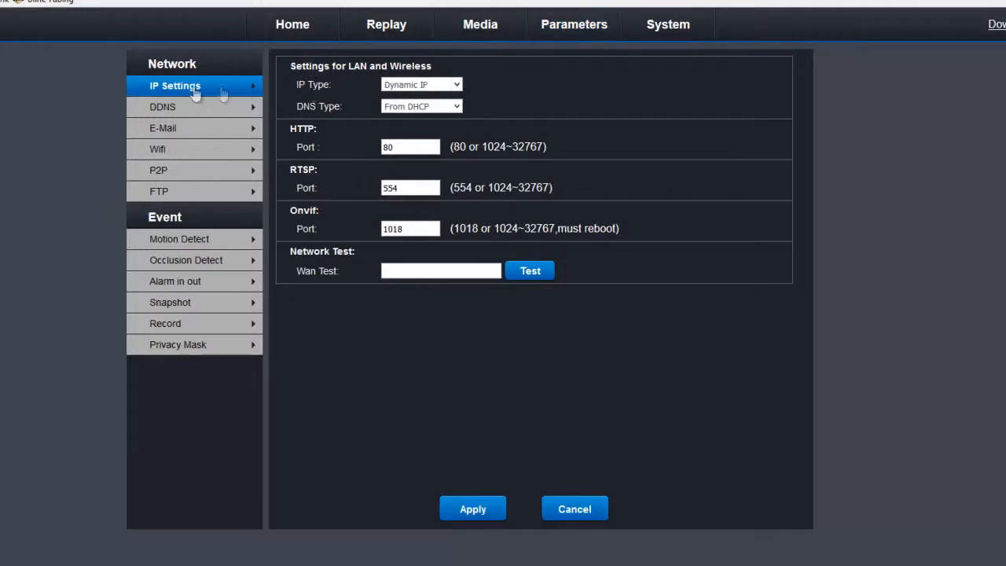
Step: Open the motion detection settings, clear the whole detection area and select all of it again
{"action": "left_click", "coordinate": [163, 242]}
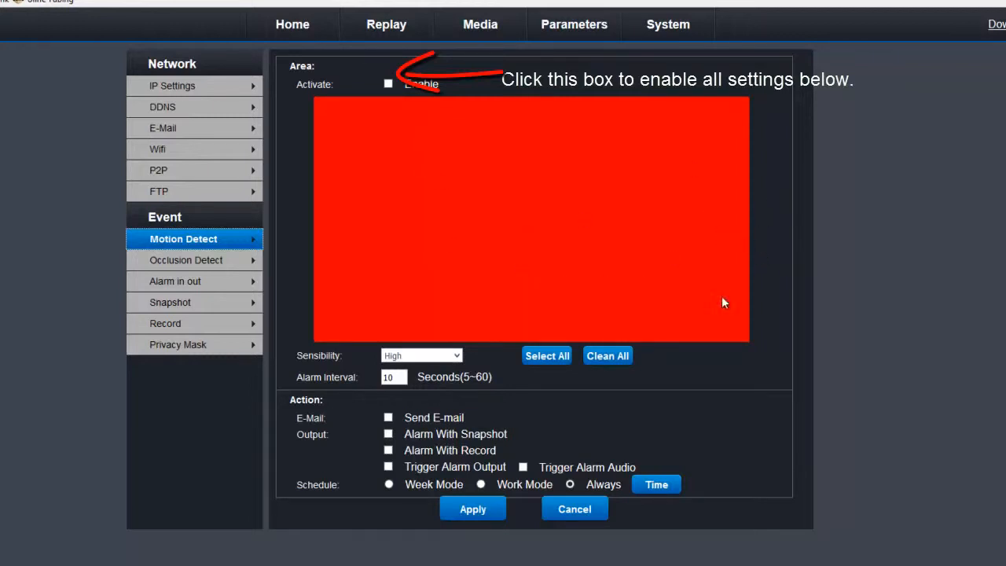
{"action": "left_click", "coordinate": [610, 358]}
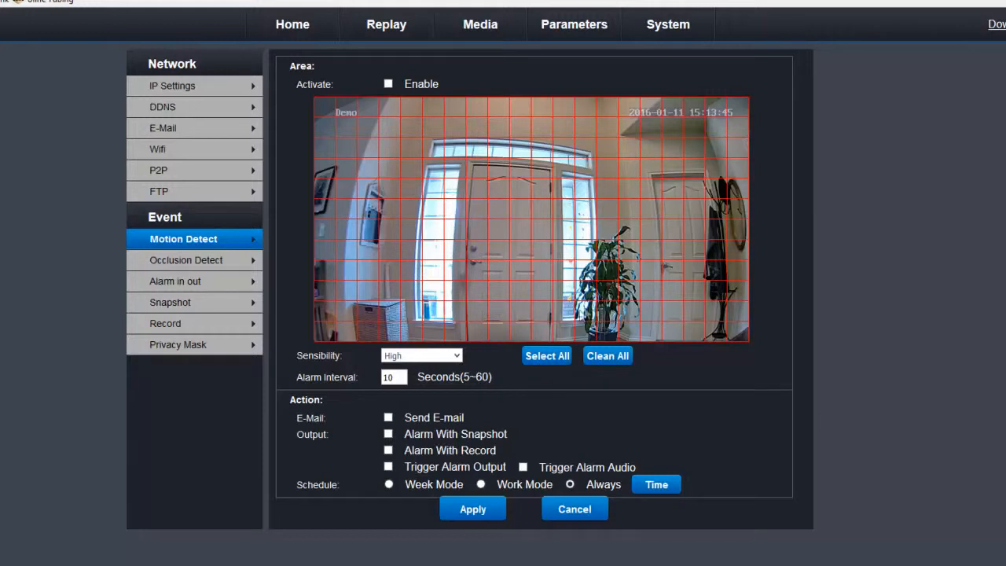
{"action": "left_click", "coordinate": [546, 356]}
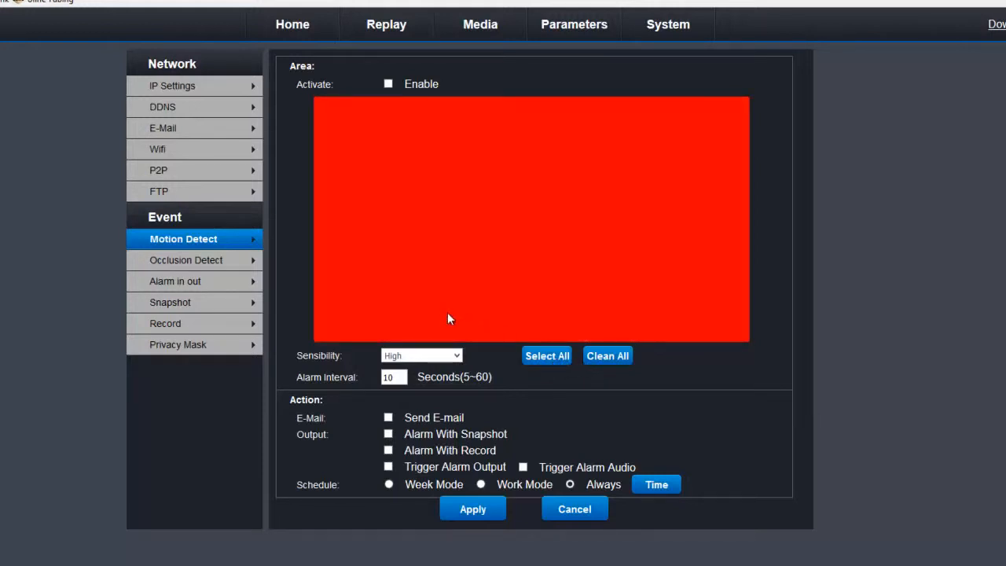
Step: Exclude the grid cells over the window on the door's left side from the detection area
{"action": "mouse_move", "coordinate": [431, 316]}
{"action": "left_mouse_down"}
{"action": "mouse_move", "coordinate": [421, 310]}
{"action": "mouse_move", "coordinate": [433, 189]}
{"action": "mouse_move", "coordinate": [455, 188]}
{"action": "mouse_move", "coordinate": [445, 248]}
{"action": "left_mouse_up"}
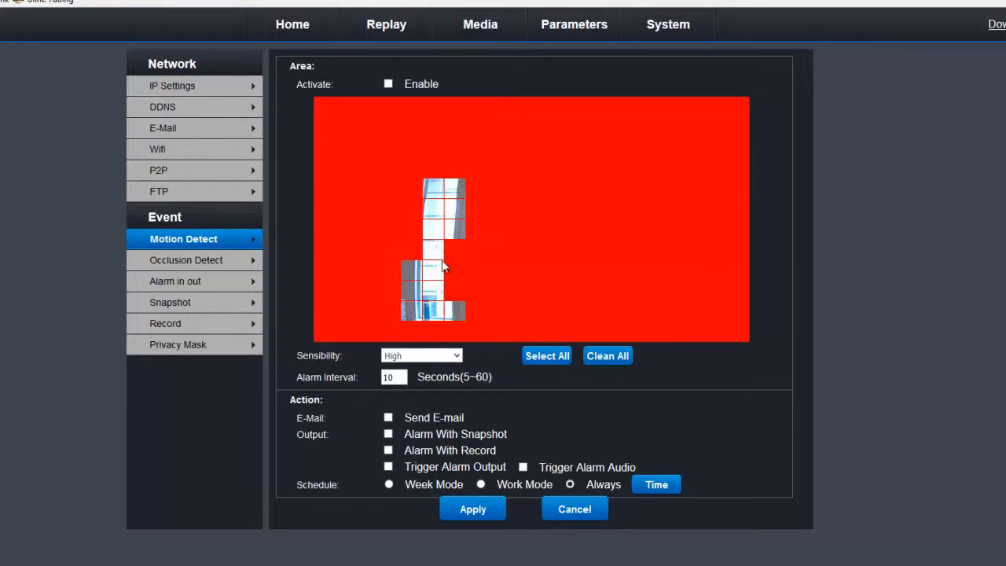
{"action": "left_click", "coordinate": [438, 269]}
{"action": "left_click_drag", "start_coordinate": [448, 266], "coordinate": [449, 241]}
{"action": "left_click", "coordinate": [451, 294]}
{"action": "left_click", "coordinate": [432, 269]}
{"action": "left_click_drag", "start_coordinate": [412, 272], "coordinate": [411, 298]}
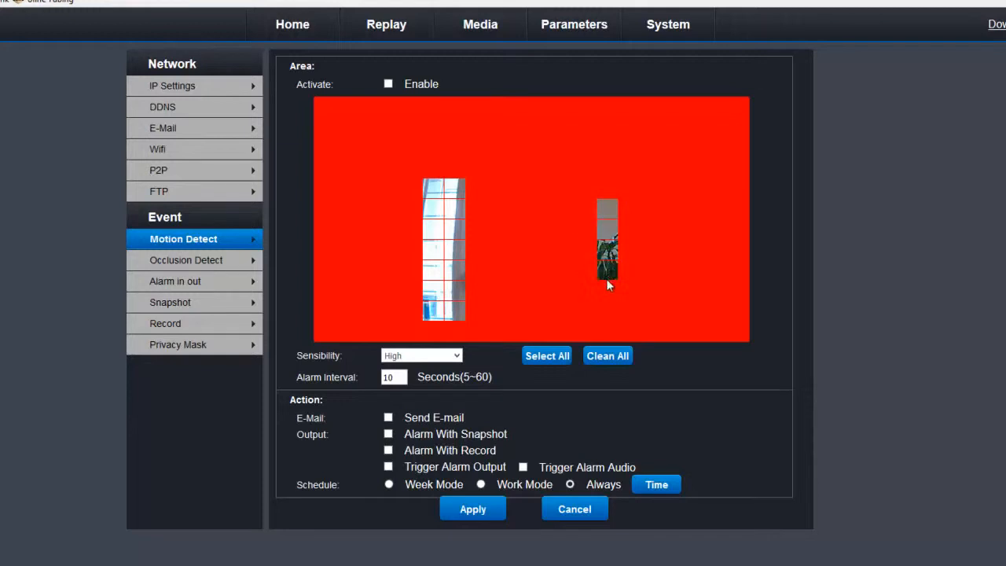
Step: Exclude the grid cells over the window to the right of the door, down to the floor, from the detection area
{"action": "left_click", "coordinate": [586, 334]}
{"action": "left_click_drag", "start_coordinate": [568, 318], "coordinate": [567, 189]}
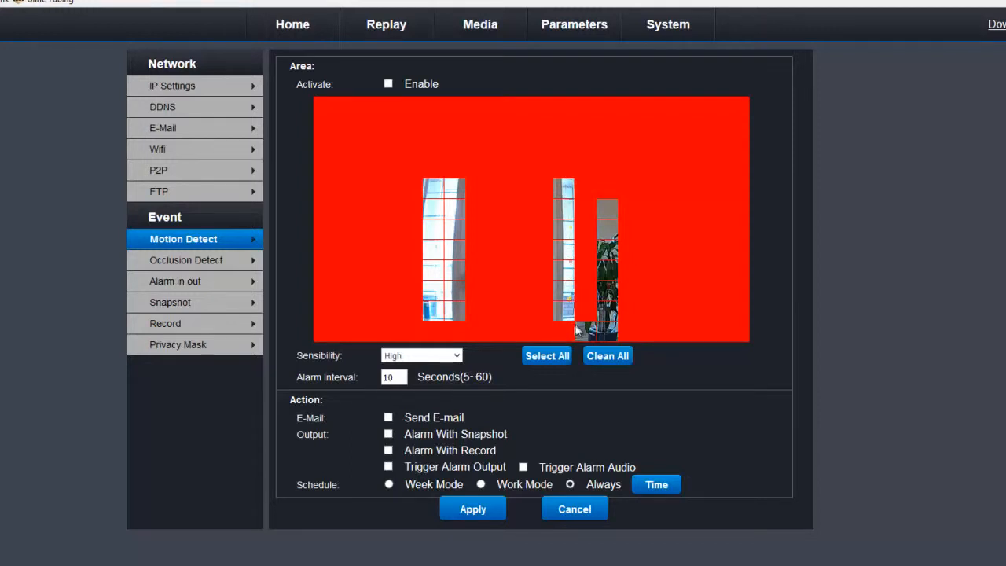
{"action": "left_click_drag", "start_coordinate": [589, 322], "coordinate": [588, 193]}
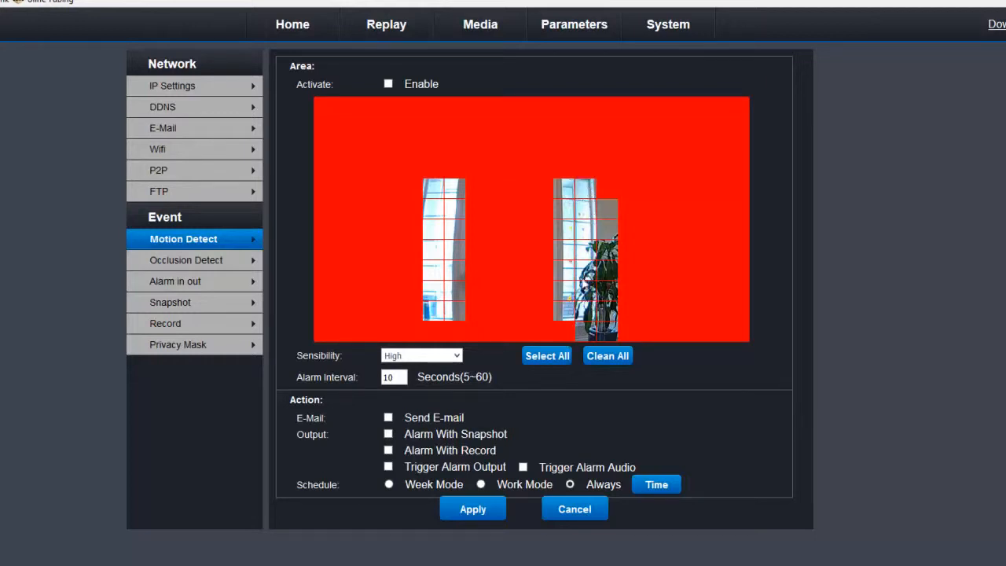
{"action": "left_click", "coordinate": [588, 330]}
{"action": "left_click", "coordinate": [589, 332]}
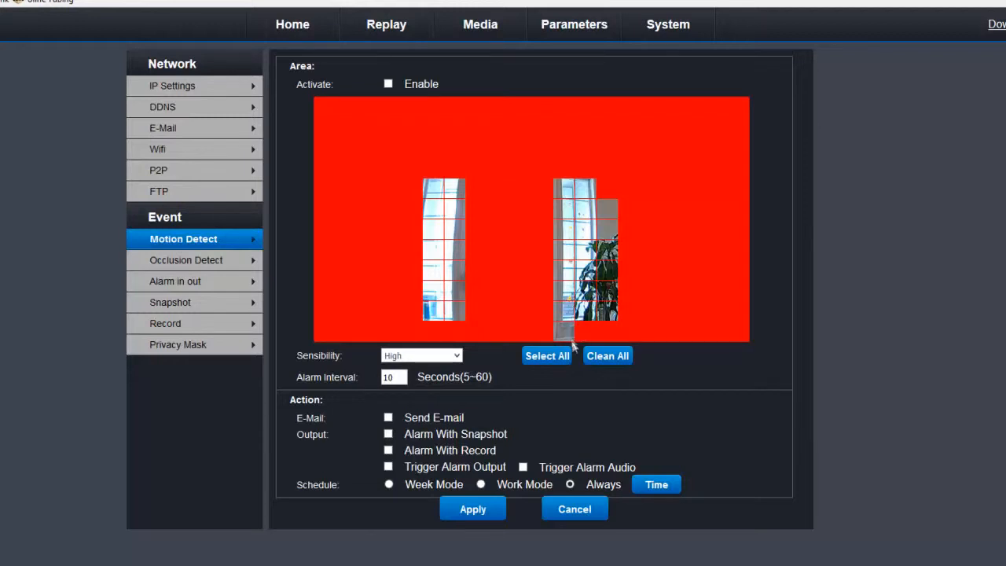
{"action": "left_click", "coordinate": [590, 334]}
Step: Refine the detection area by excluding the left window's base and the wall above the door, and re-including the column right of the right window
{"action": "mouse_move", "coordinate": [459, 336]}
{"action": "left_mouse_down"}
{"action": "mouse_move", "coordinate": [408, 334]}
{"action": "mouse_move", "coordinate": [421, 330]}
{"action": "mouse_move", "coordinate": [419, 303]}
{"action": "left_mouse_up"}
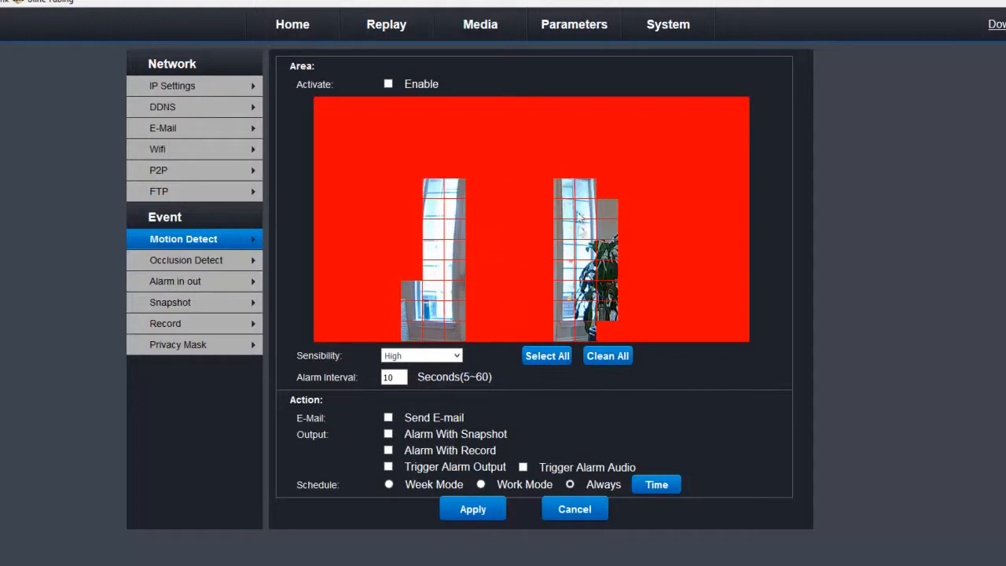
{"action": "mouse_move", "coordinate": [612, 307]}
{"action": "left_mouse_down"}
{"action": "mouse_move", "coordinate": [603, 286]}
{"action": "mouse_move", "coordinate": [615, 227]}
{"action": "mouse_move", "coordinate": [612, 257]}
{"action": "left_mouse_up"}
{"action": "left_click", "coordinate": [615, 226]}
{"action": "left_click", "coordinate": [605, 204]}
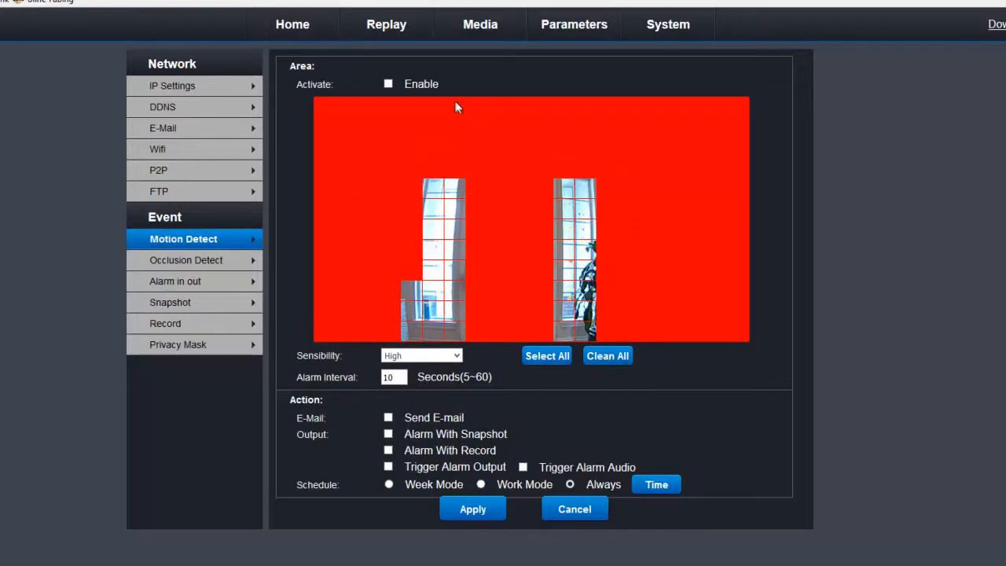
{"action": "mouse_move", "coordinate": [453, 123]}
{"action": "left_mouse_down"}
{"action": "mouse_move", "coordinate": [559, 129]}
{"action": "mouse_move", "coordinate": [566, 112]}
{"action": "mouse_move", "coordinate": [478, 108]}
{"action": "left_mouse_up"}
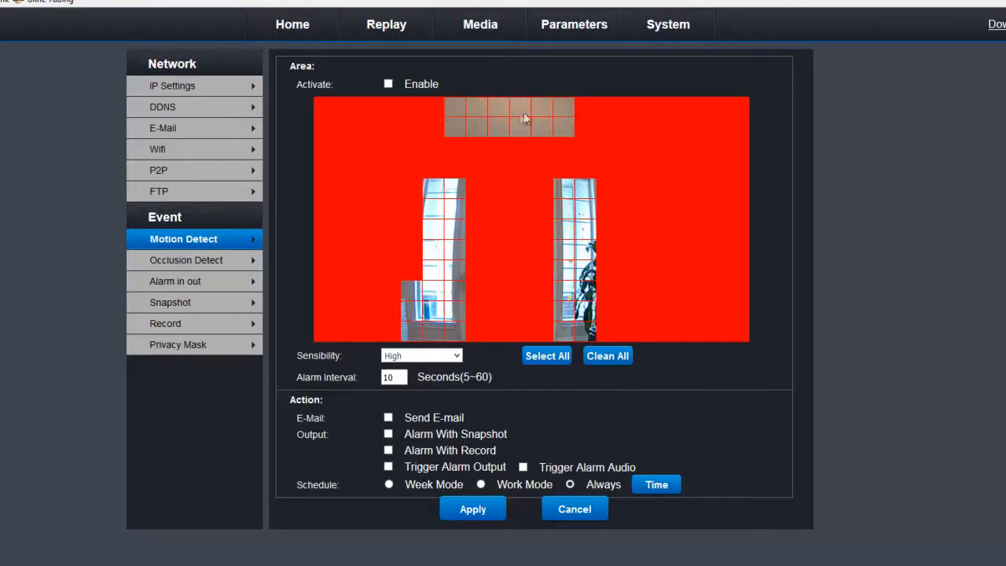
Step: Set the motion detection sensibility to Normal and the alarm interval to 60 seconds
{"action": "left_click", "coordinate": [388, 84]}
{"action": "left_click", "coordinate": [456, 356]}
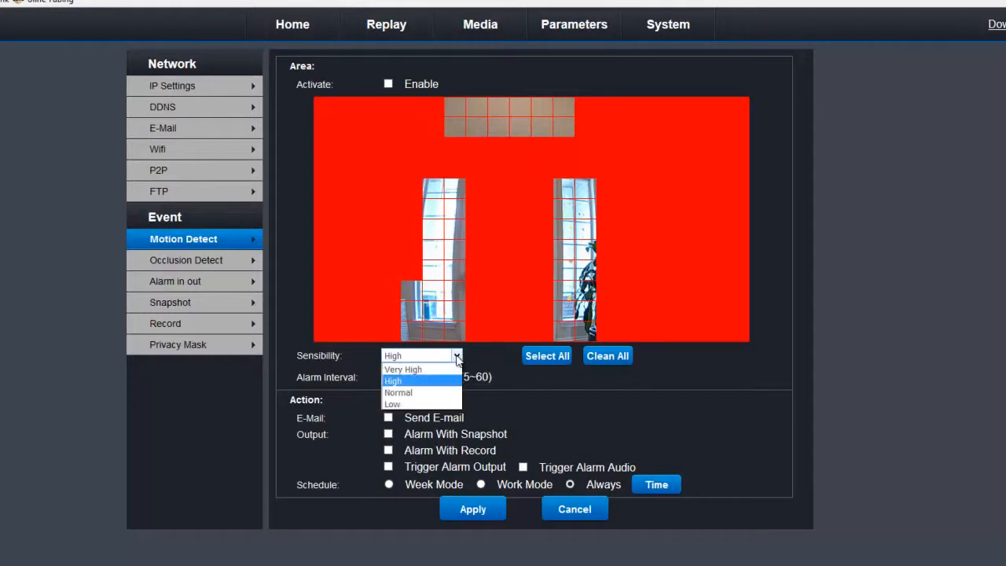
{"action": "left_click", "coordinate": [411, 393]}
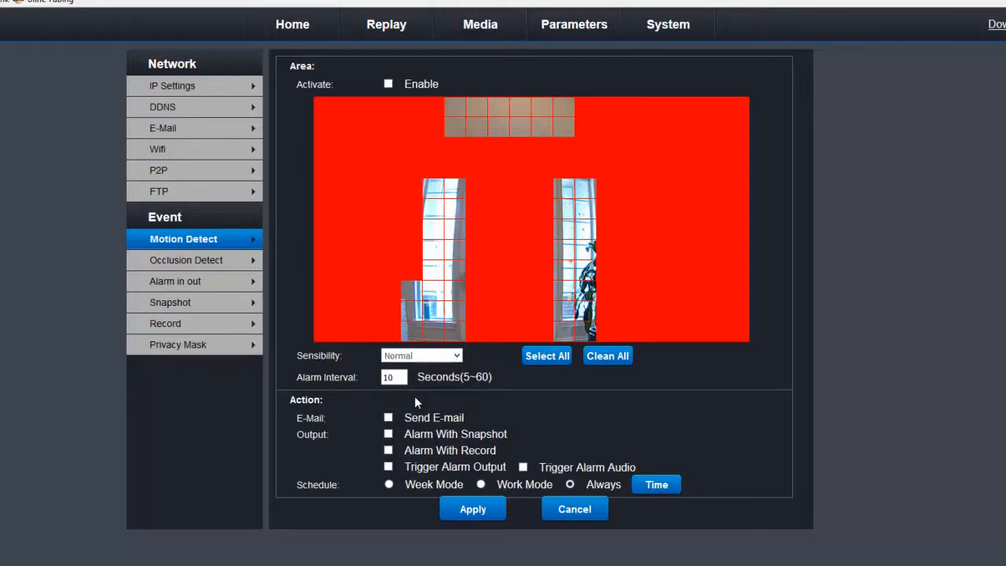
{"action": "left_click", "coordinate": [457, 355]}
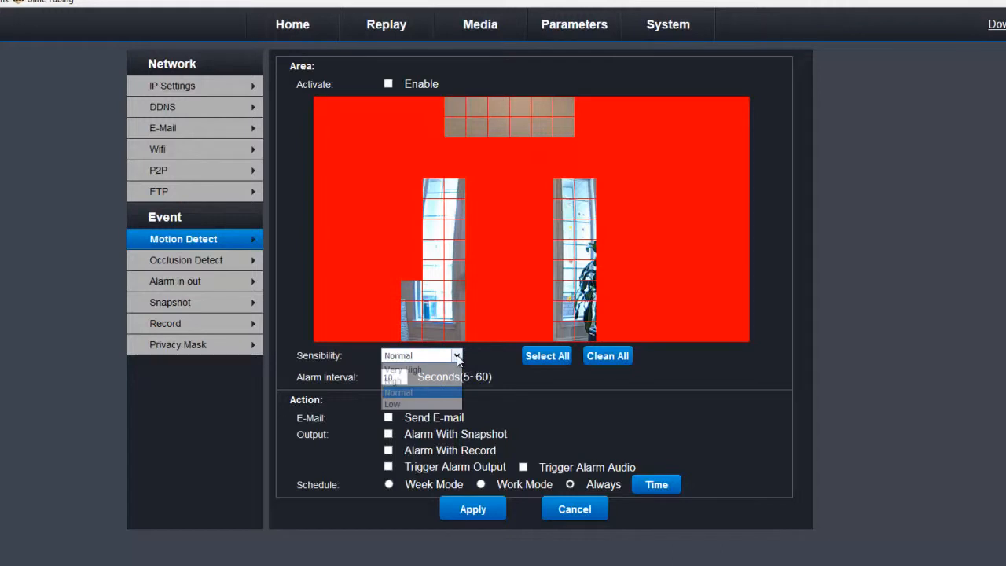
{"action": "left_click", "coordinate": [412, 392]}
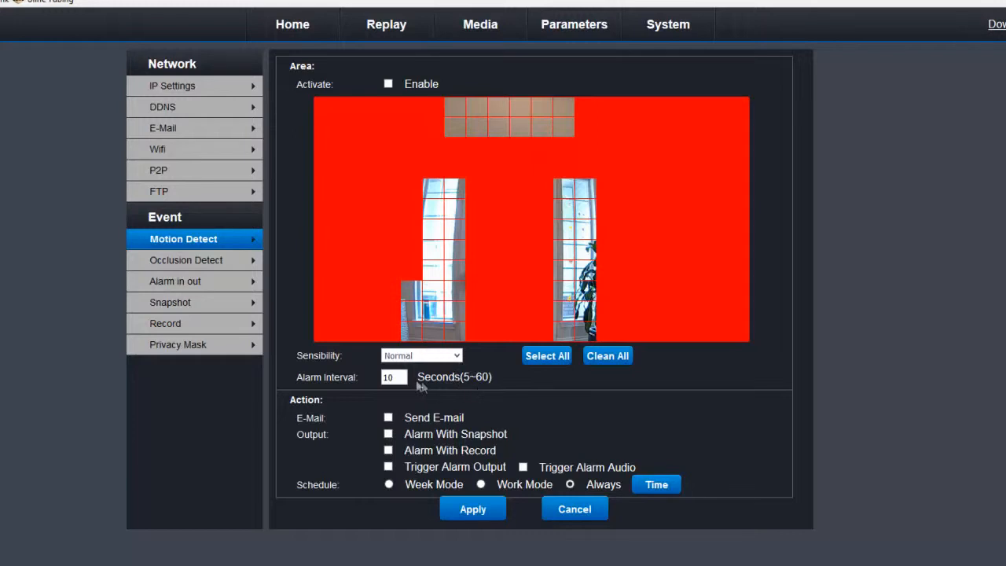
{"action": "left_click_drag", "start_coordinate": [400, 378], "coordinate": [364, 385]}
{"action": "type", "text": "60"}
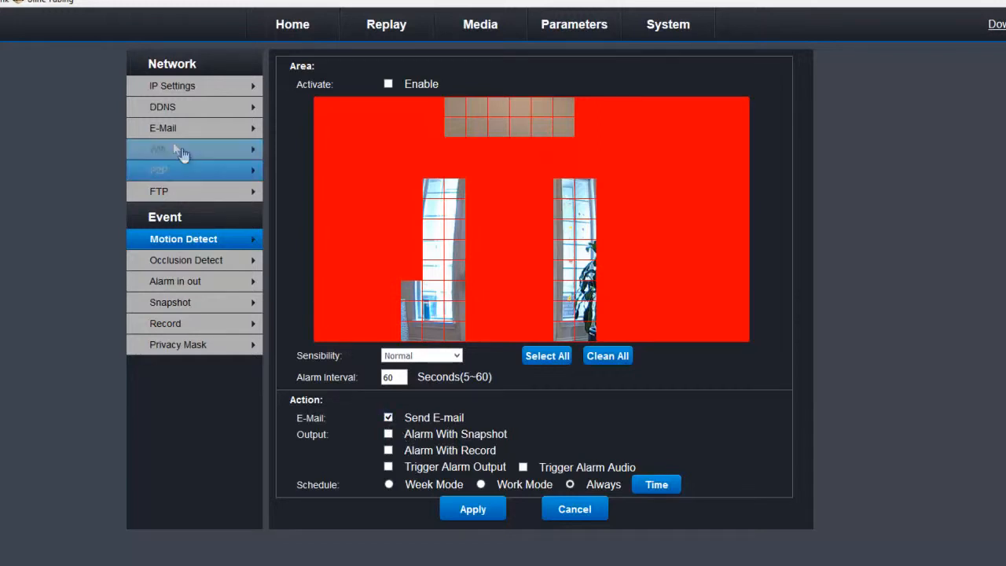
Step: Try the Send E-mail and Alarm With Snapshot actions, including the snapshot's Send To Email option
{"action": "left_click", "coordinate": [388, 417]}
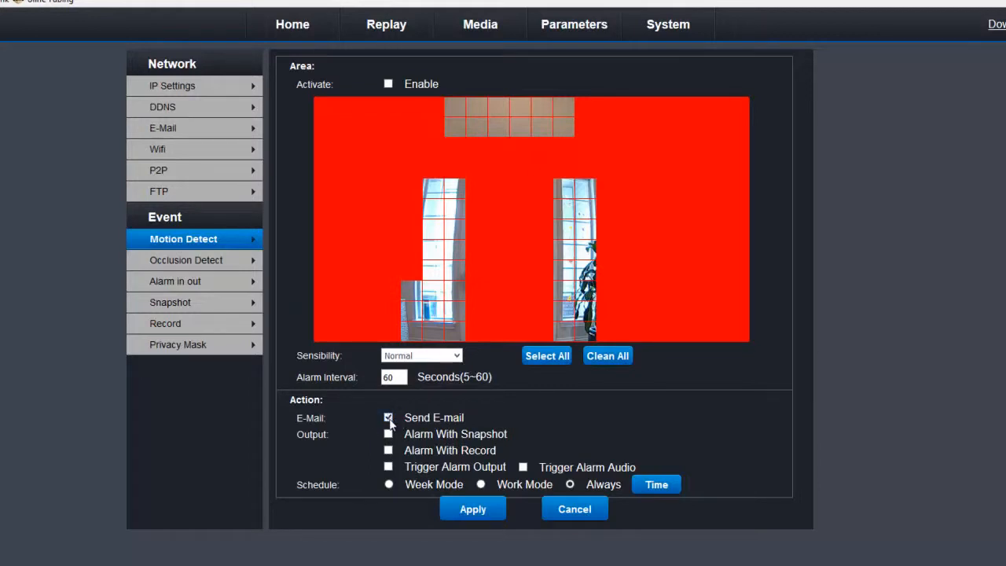
{"action": "left_click", "coordinate": [388, 433]}
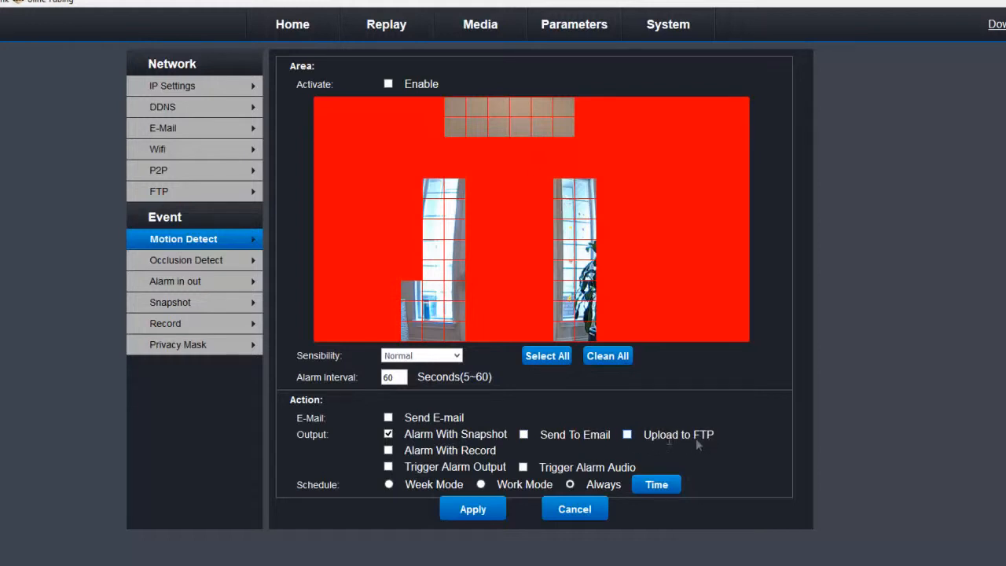
{"action": "left_click", "coordinate": [524, 434]}
{"action": "left_click", "coordinate": [389, 417]}
{"action": "left_click", "coordinate": [388, 434]}
{"action": "left_click", "coordinate": [388, 418]}
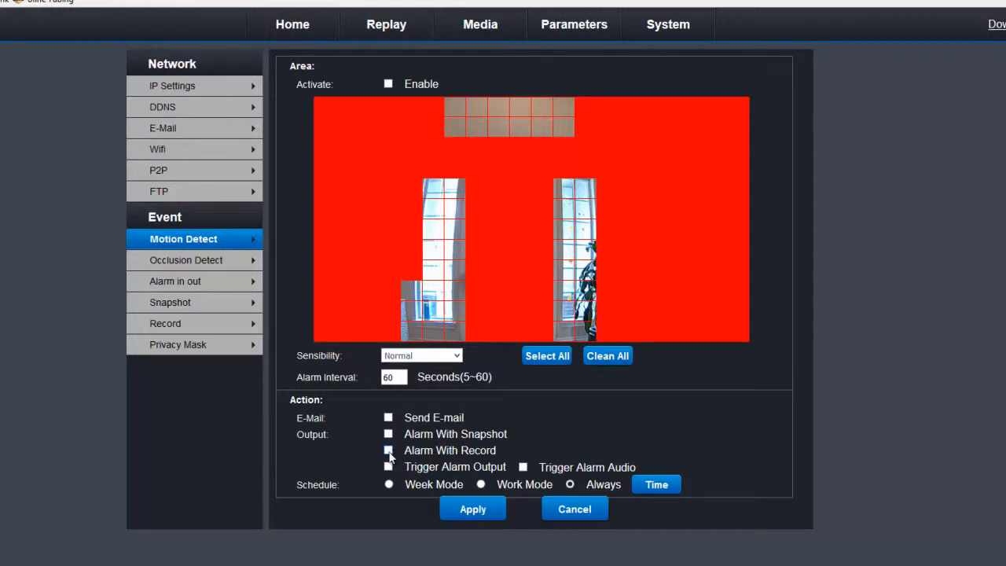
Step: Enable Alarm With Record and Trigger Alarm Output, and open the time table of the Work Mode schedule
{"action": "left_click", "coordinate": [388, 452]}
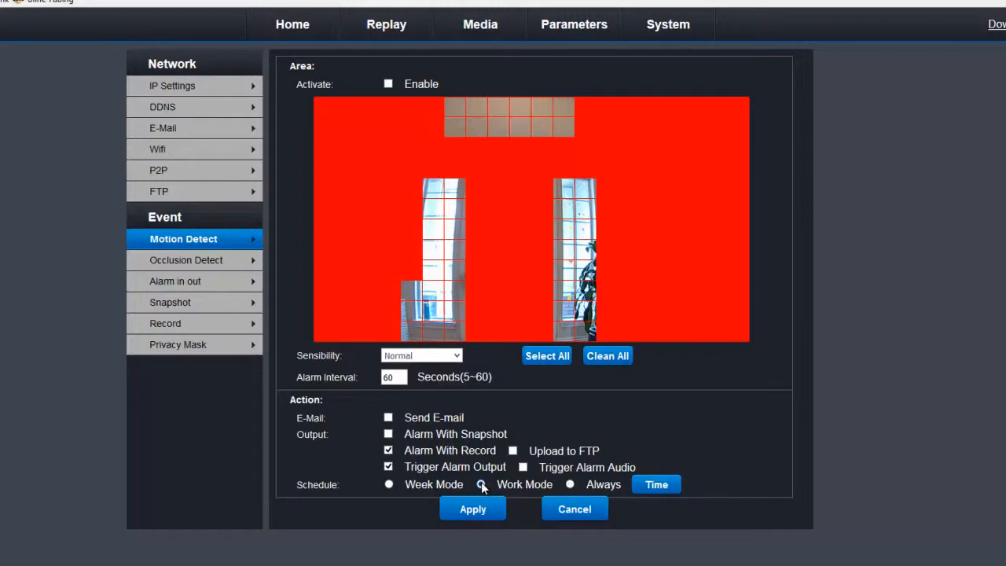
{"action": "left_click", "coordinate": [650, 484]}
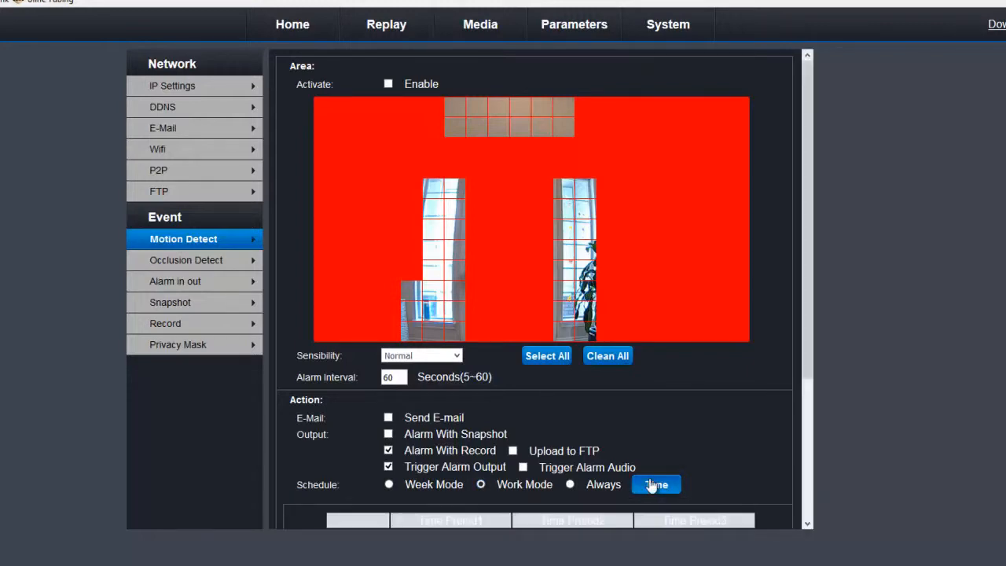
{"action": "scroll", "coordinate": [633, 444], "scroll_direction": "down", "scroll_amount": 3}
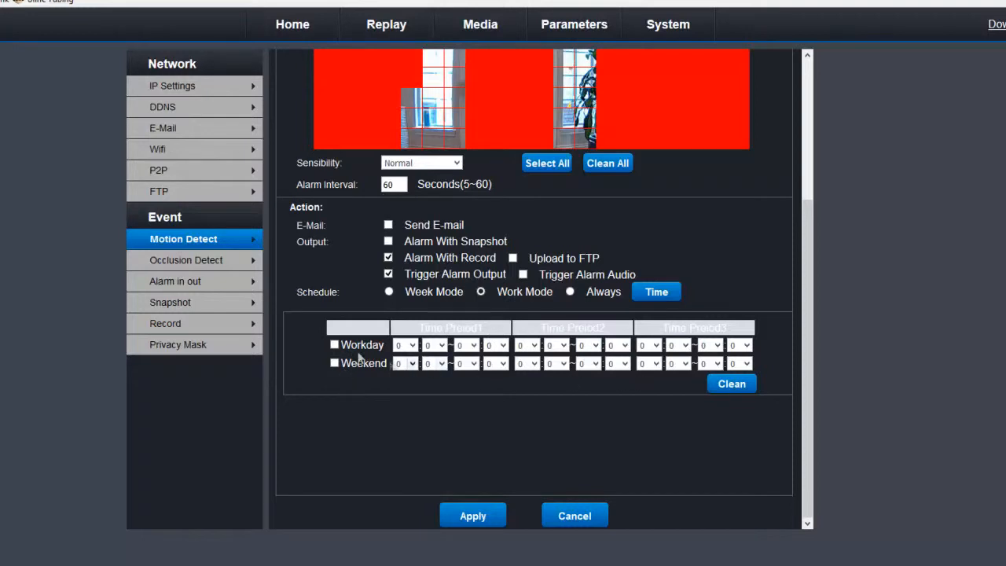
Step: Enable the Workday and Weekend rows and set the workday's first time period to 0:00–6:30
{"action": "left_click", "coordinate": [334, 344]}
{"action": "left_click", "coordinate": [334, 363]}
{"action": "left_click", "coordinate": [413, 346]}
{"action": "left_click", "coordinate": [413, 346]}
{"action": "left_click", "coordinate": [411, 345]}
{"action": "left_click", "coordinate": [413, 348]}
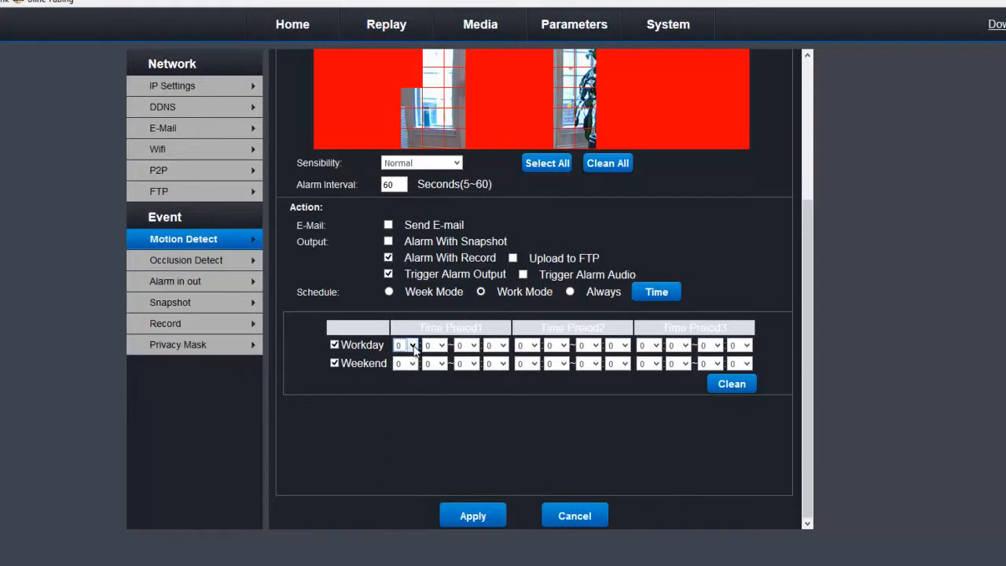
{"action": "left_click", "coordinate": [474, 349]}
{"action": "left_click", "coordinate": [461, 425]}
{"action": "left_click", "coordinate": [500, 346]}
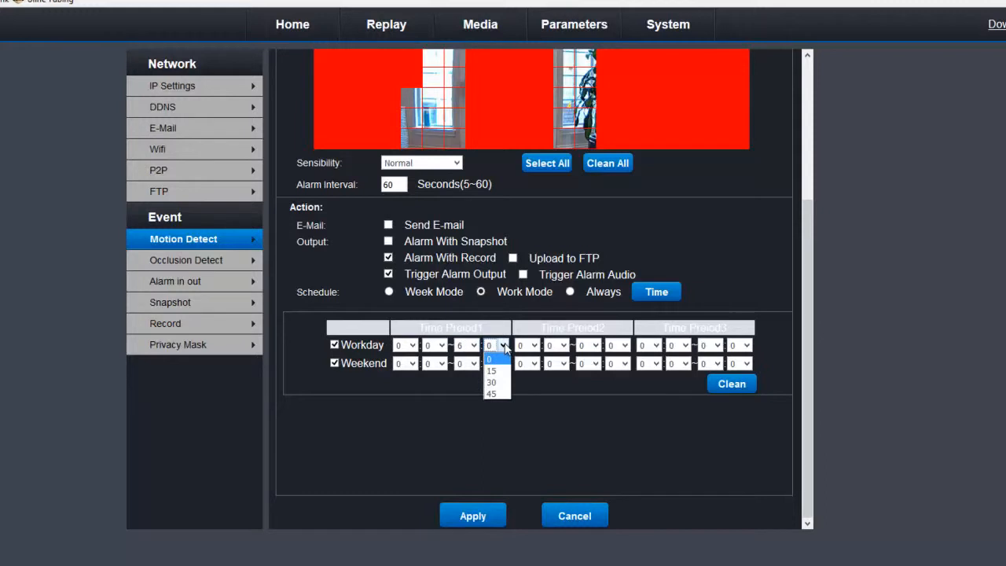
{"action": "left_click", "coordinate": [493, 384]}
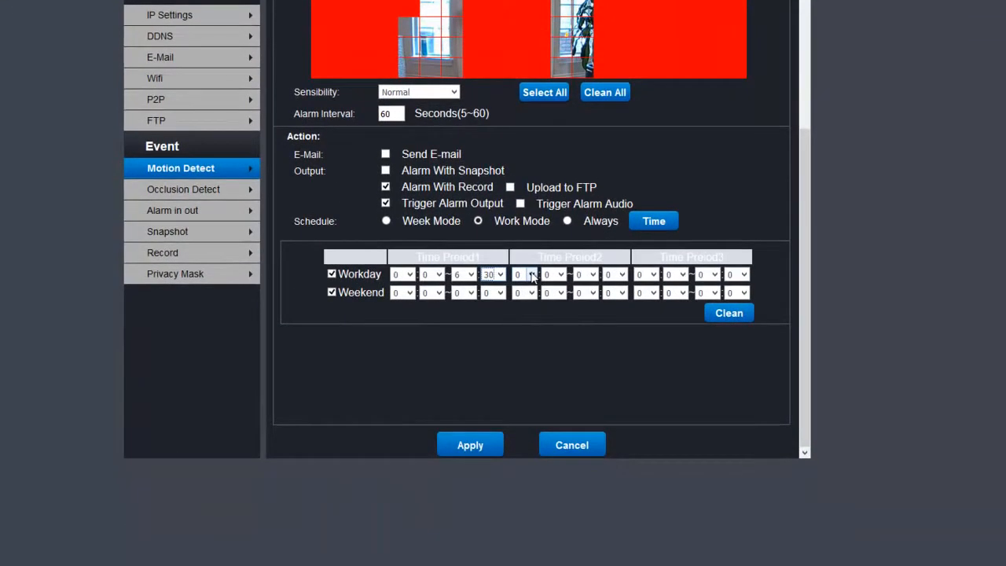
Step: Set the workday's second time period to start at 8:00 and end at 5:15
{"action": "left_click", "coordinate": [528, 333]}
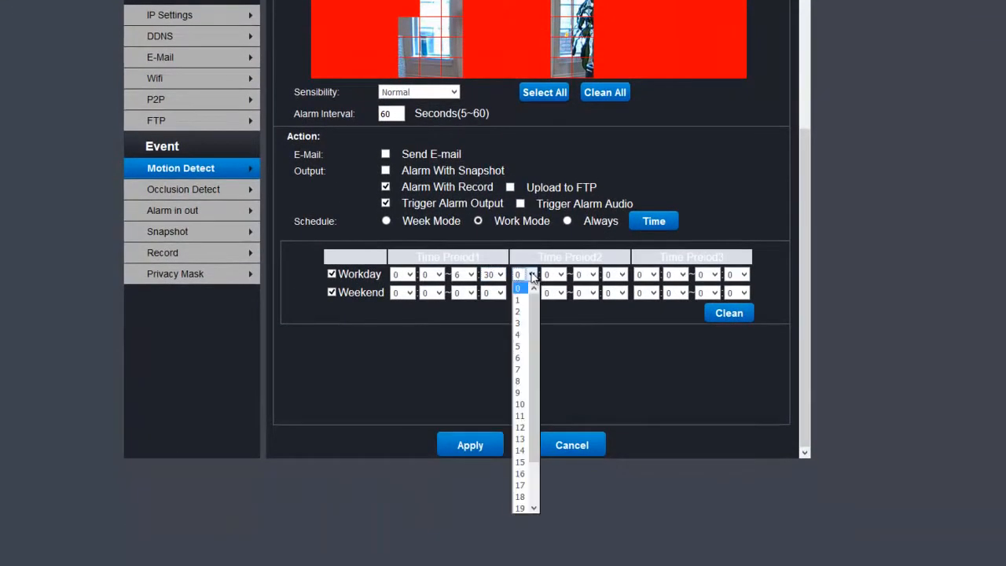
{"action": "left_click", "coordinate": [520, 380]}
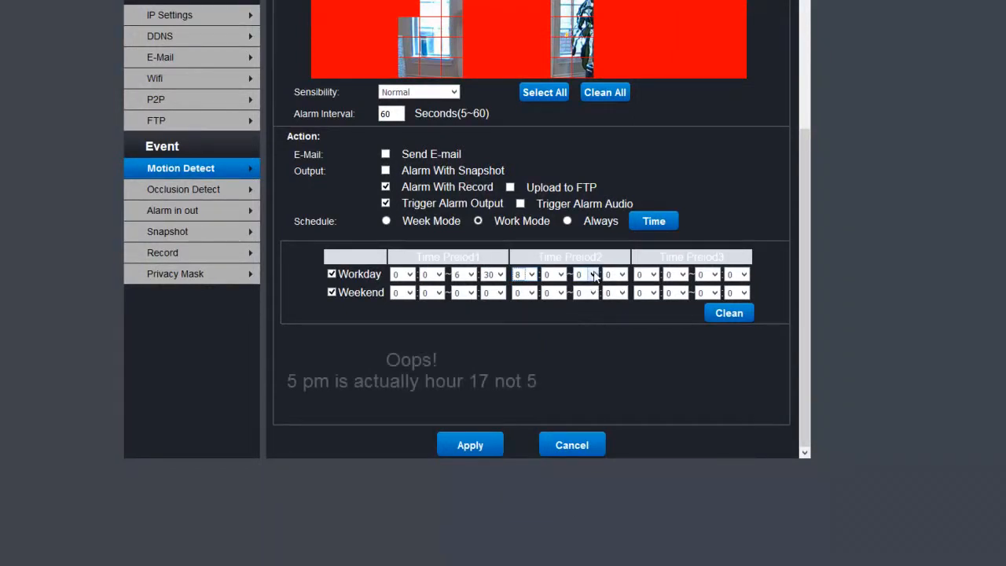
{"action": "left_click", "coordinate": [591, 275]}
{"action": "left_click", "coordinate": [580, 346]}
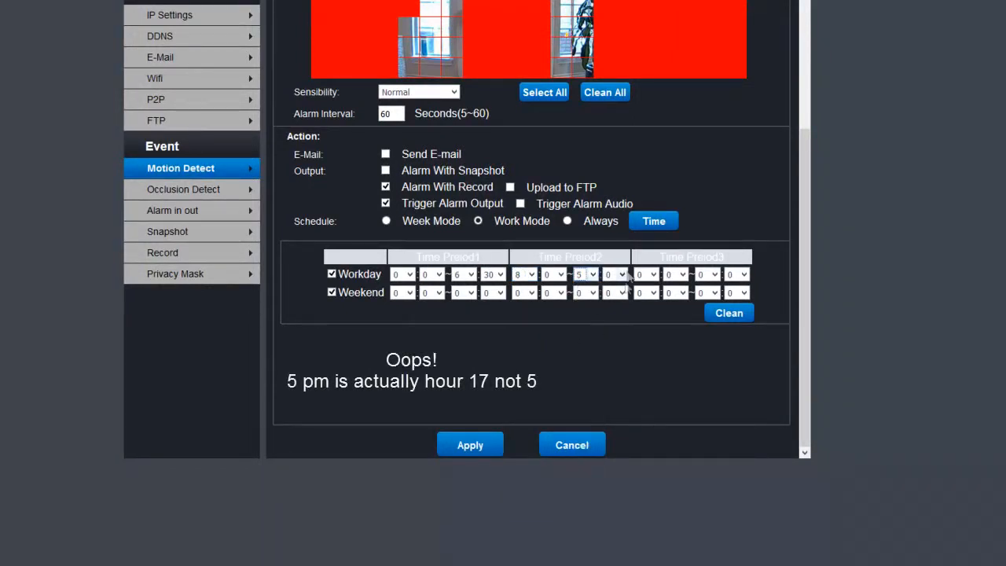
{"action": "left_click", "coordinate": [622, 276]}
{"action": "left_click", "coordinate": [611, 300]}
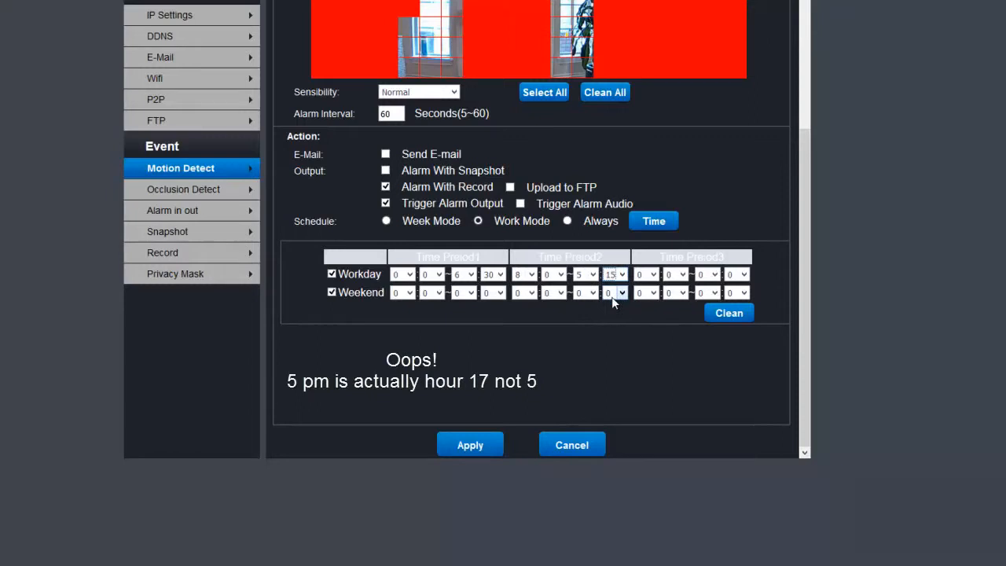
Step: Set the workday's third time period to 22:00–24:00
{"action": "left_click", "coordinate": [652, 275]}
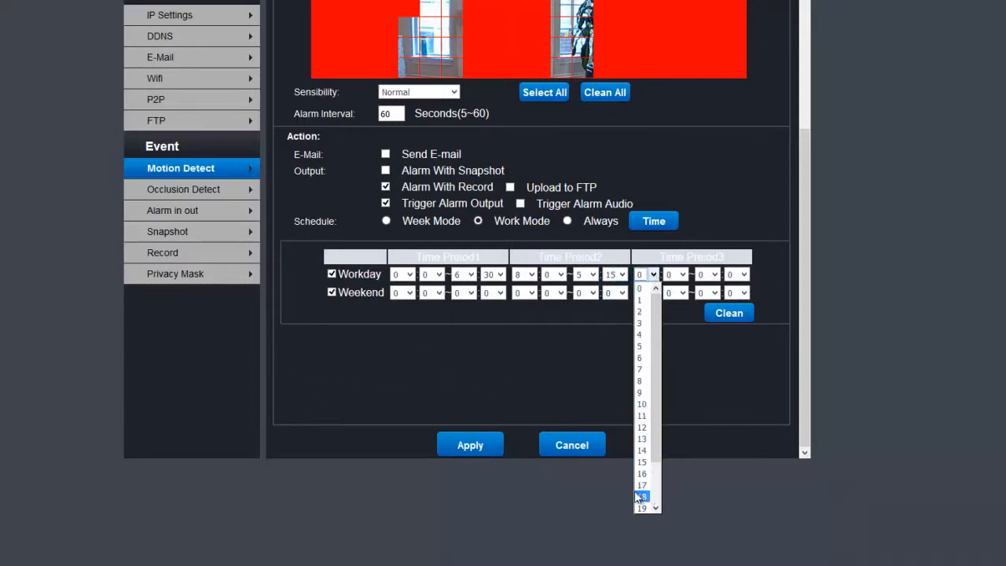
{"action": "scroll", "coordinate": [651, 495], "scroll_direction": "down", "scroll_amount": 2}
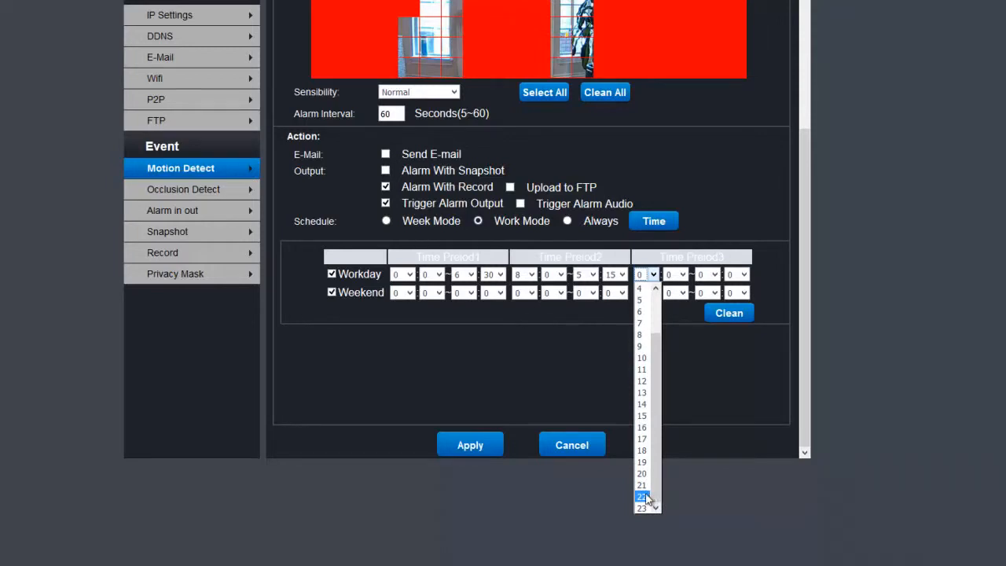
{"action": "left_click", "coordinate": [650, 496]}
{"action": "left_click", "coordinate": [719, 273]}
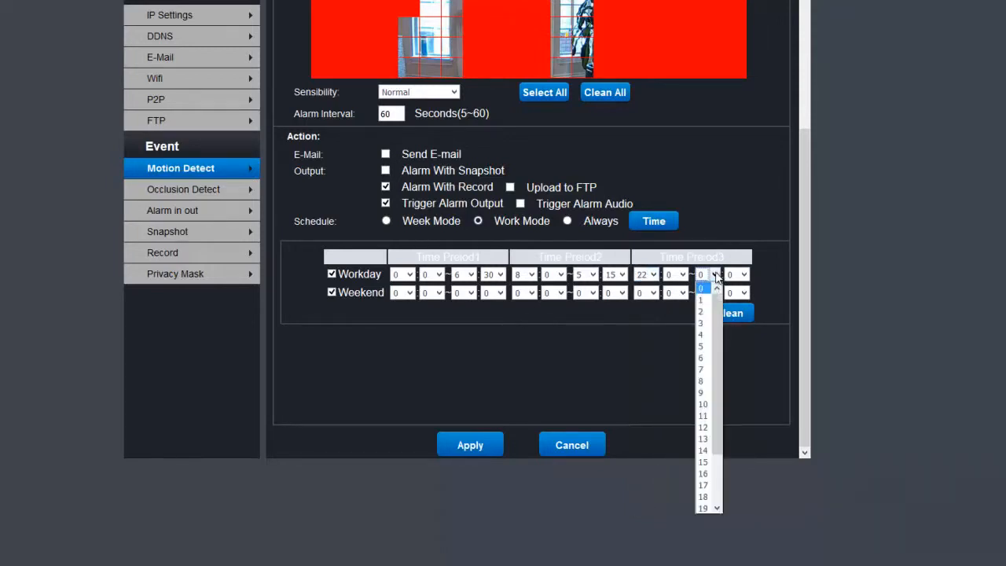
{"action": "scroll", "coordinate": [702, 491], "scroll_direction": "down", "scroll_amount": 2}
{"action": "left_click", "coordinate": [703, 500]}
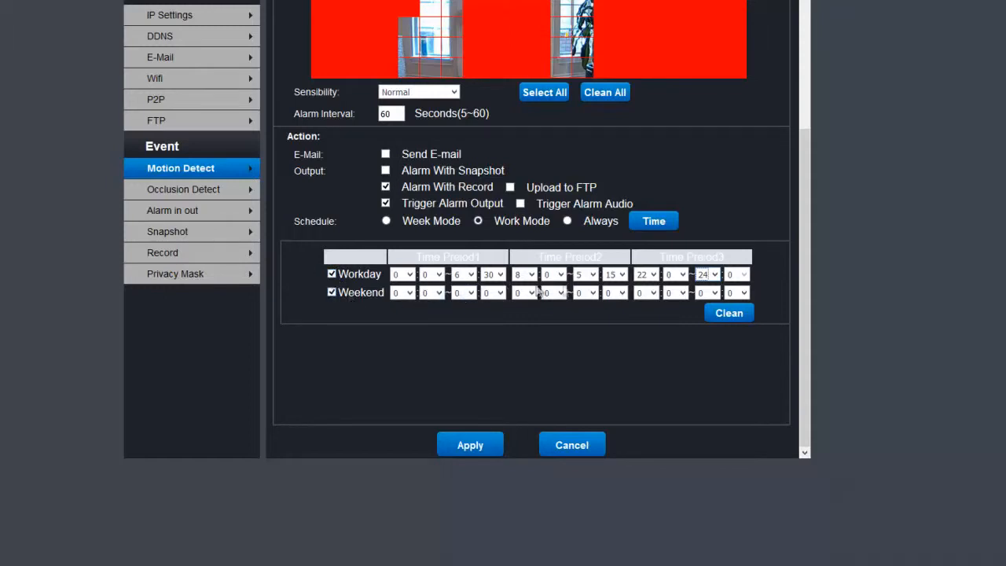
Step: Turn off the Weekend row in the schedule and apply the motion detection settings
{"action": "left_click", "coordinate": [332, 293]}
{"action": "left_click", "coordinate": [472, 451]}
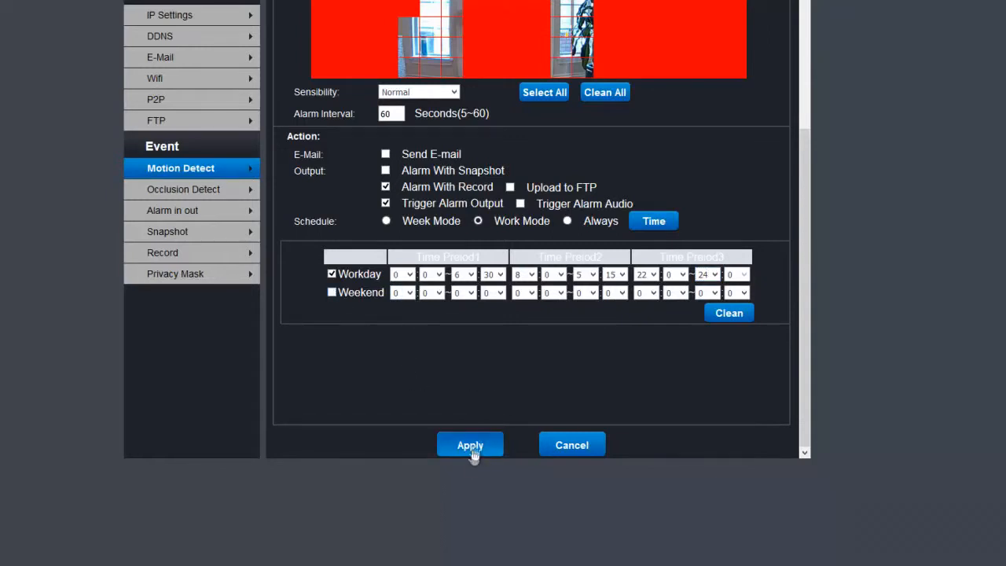
Step: Show the Week Mode table of the motion detection schedule and view the occlusion detection settings
{"action": "left_click", "coordinate": [387, 220]}
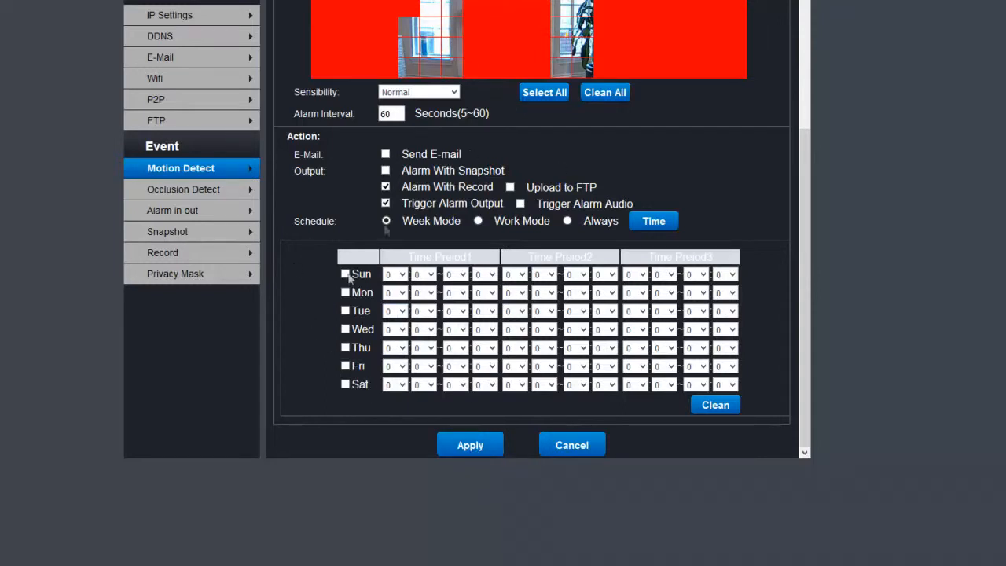
{"action": "left_click", "coordinate": [170, 191]}
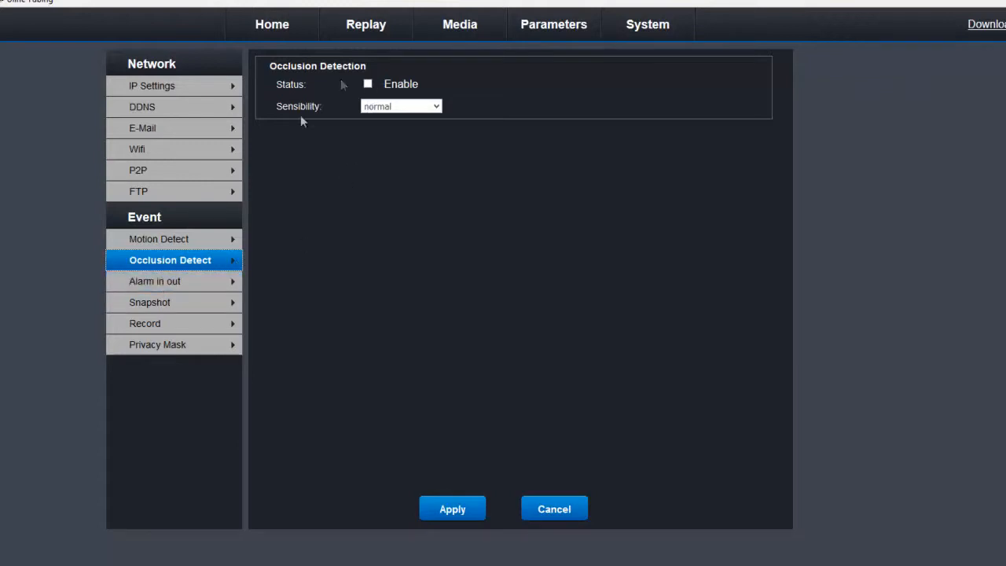
Step: Try enabling Alarm In, look through its device type options and disable the alarm input again
{"action": "left_click", "coordinate": [168, 286]}
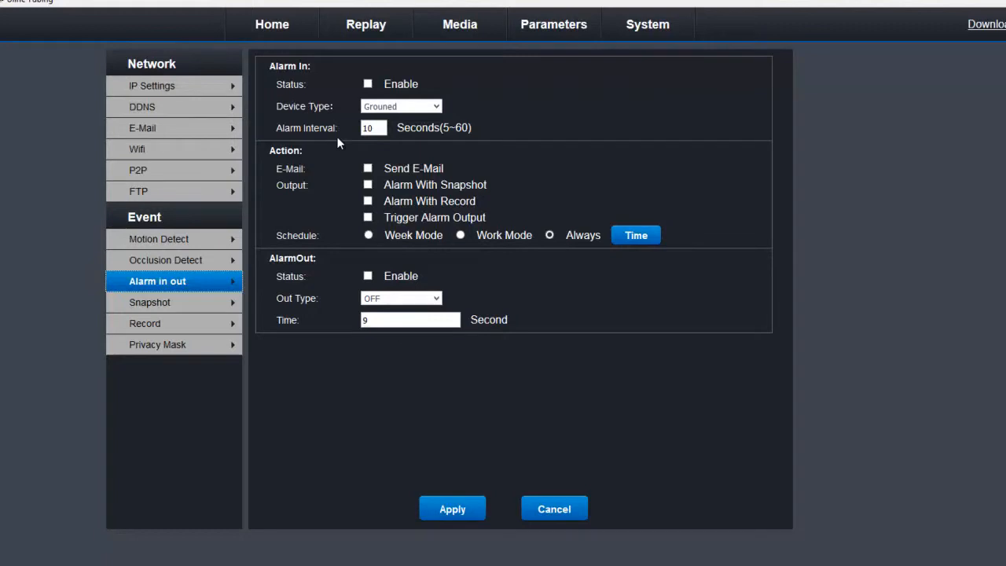
{"action": "left_click", "coordinate": [368, 84]}
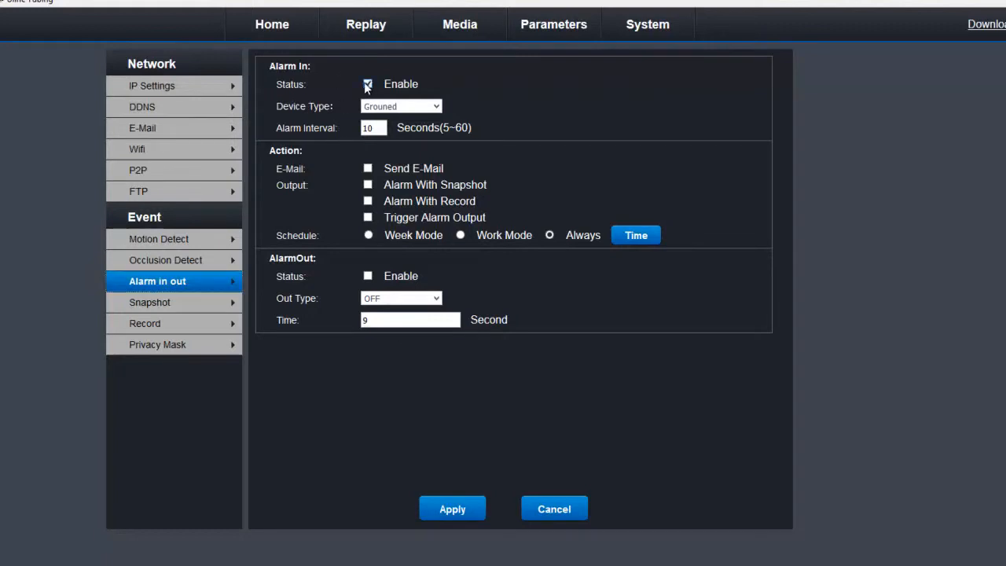
{"action": "left_click", "coordinate": [436, 107]}
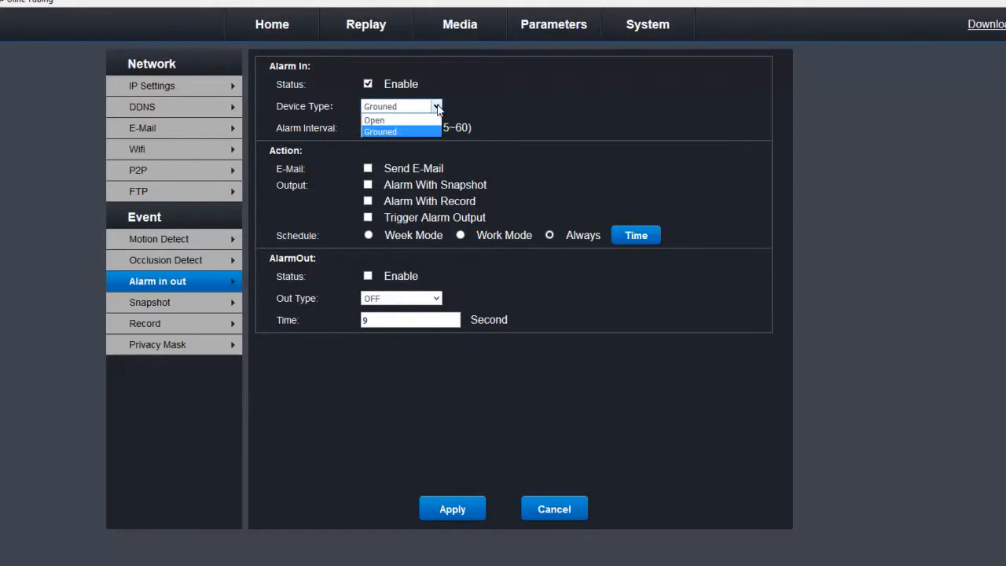
{"action": "left_click", "coordinate": [381, 122]}
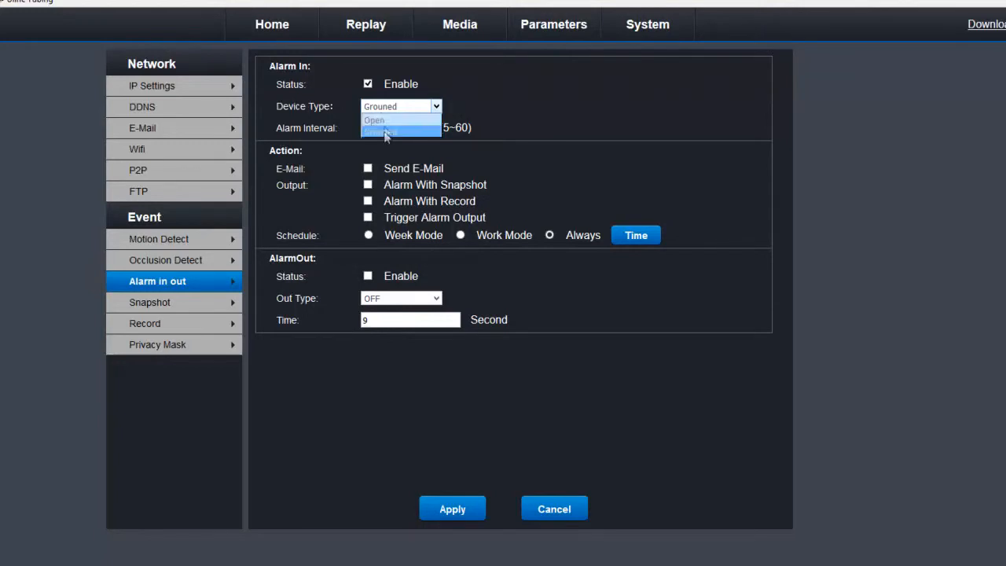
{"action": "left_click", "coordinate": [507, 114]}
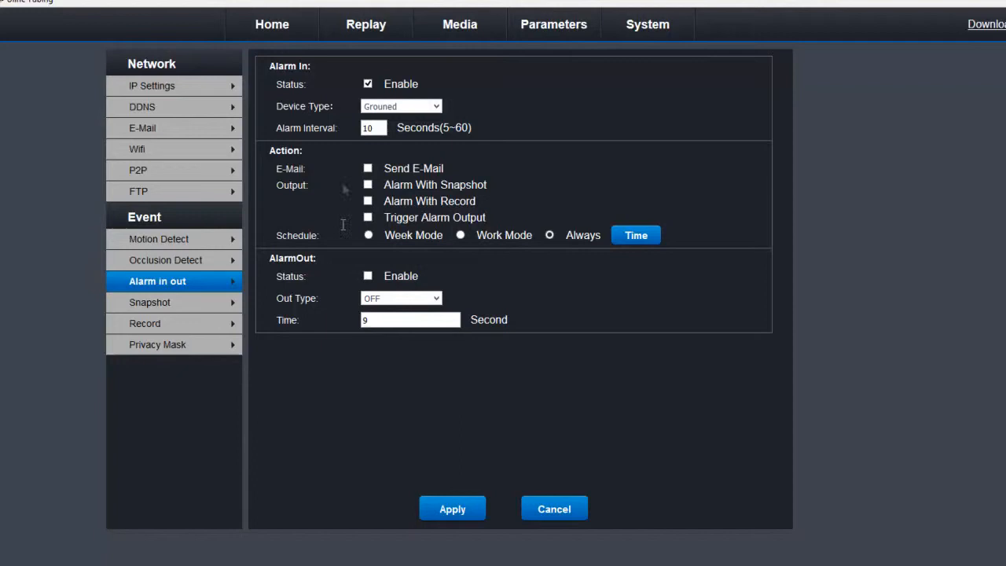
{"action": "left_click", "coordinate": [367, 84]}
Step: Enable AlarmOut with the out type ON and a time of 9 seconds
{"action": "left_click", "coordinate": [368, 277]}
{"action": "left_click", "coordinate": [437, 299]}
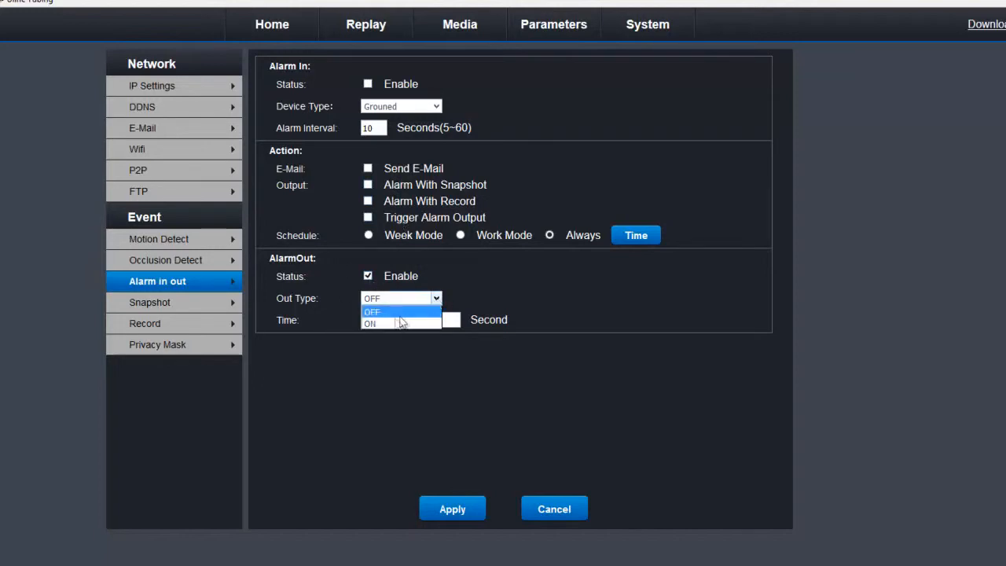
{"action": "left_click", "coordinate": [373, 324]}
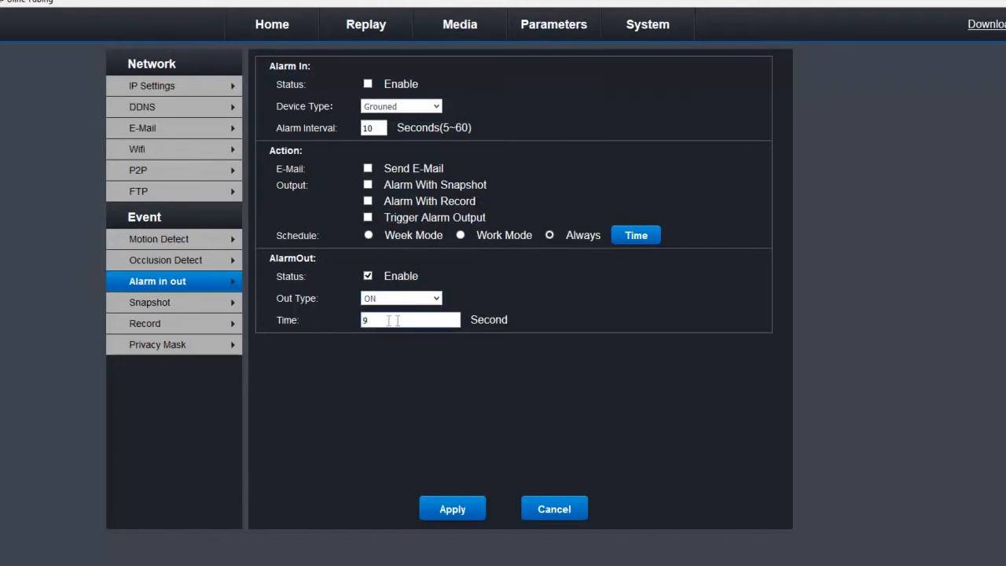
{"action": "double_click", "coordinate": [365, 320]}
{"action": "key", "text": "BackSpace"}
{"action": "type", "text": "9"}
Step: Try the Alarm With Snapshot action for the alarm input to see its sub-options and turn it off again
{"action": "left_click", "coordinate": [140, 305]}
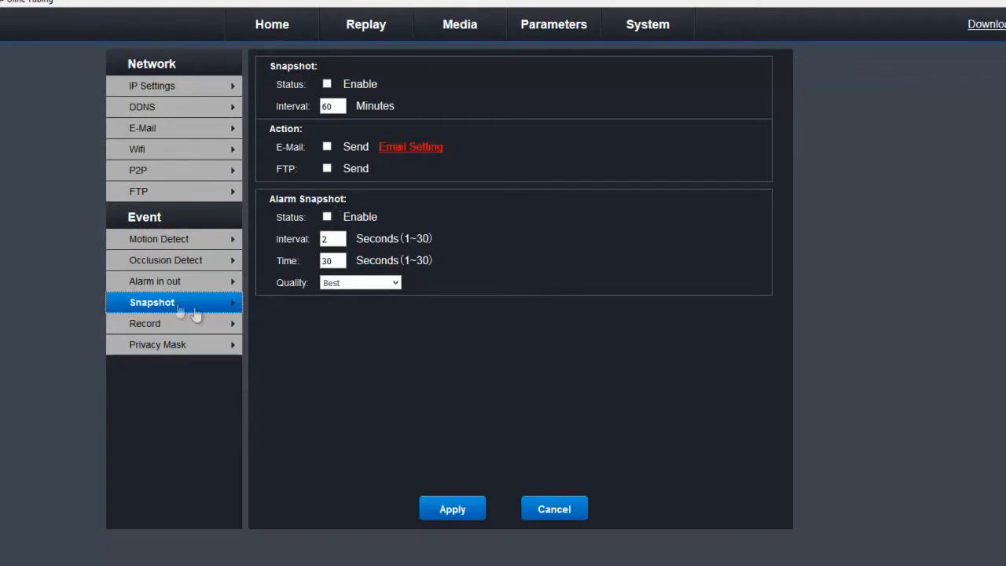
{"action": "left_click", "coordinate": [110, 285]}
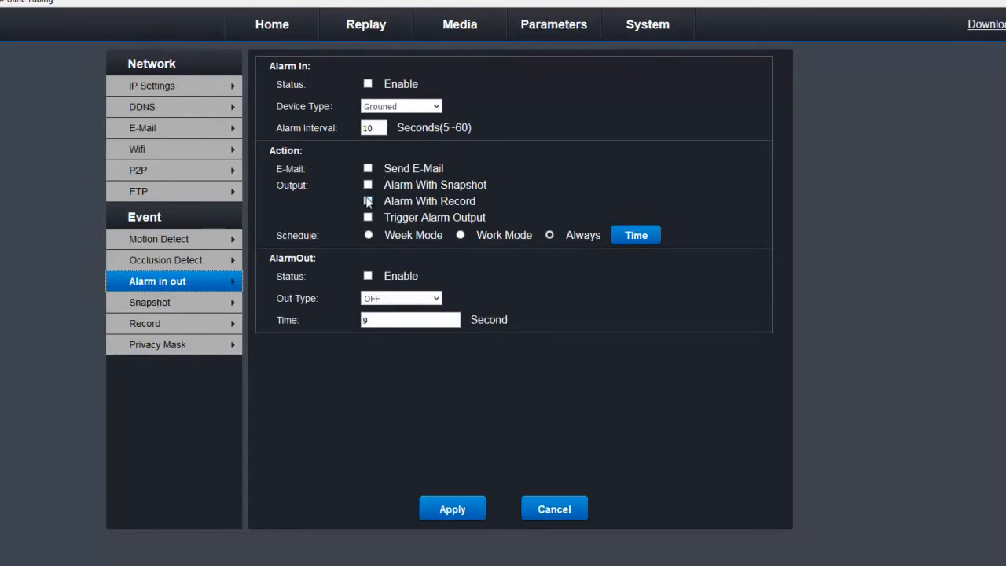
{"action": "left_click", "coordinate": [369, 184]}
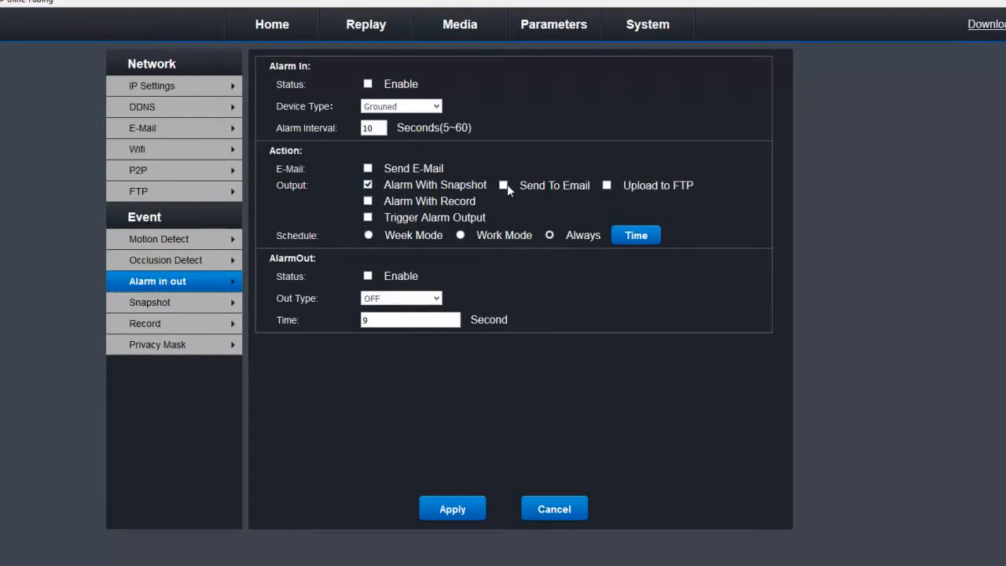
{"action": "left_click", "coordinate": [367, 184]}
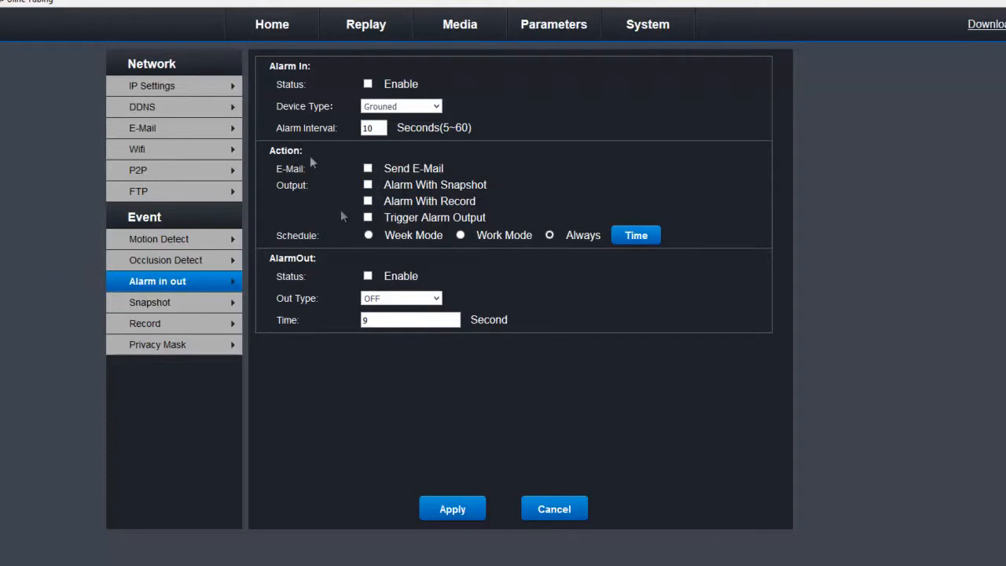
Step: Enable the alarm snapshot and set its time to 10 seconds and its quality to Best
{"action": "left_click", "coordinate": [150, 307]}
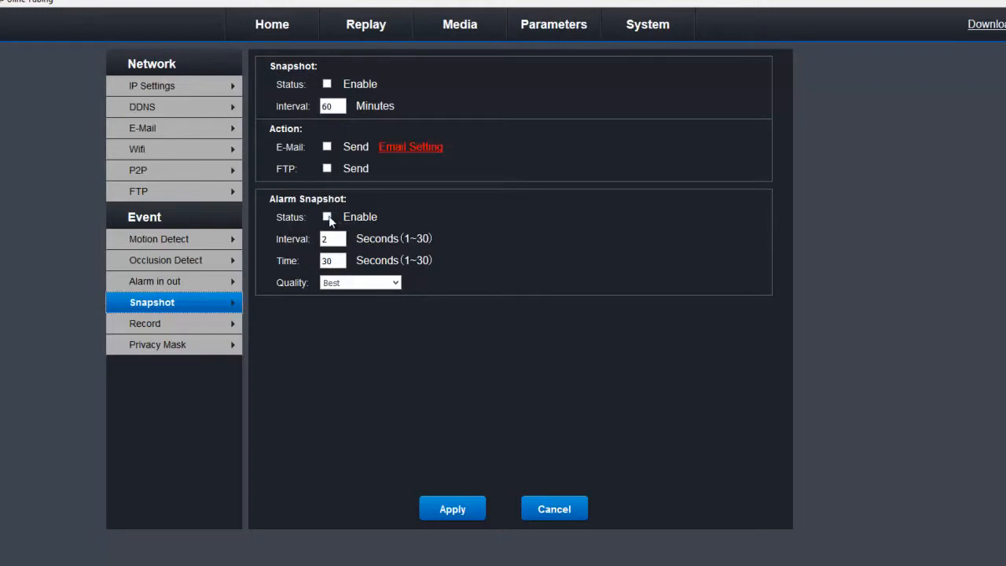
{"action": "double_click", "coordinate": [333, 238]}
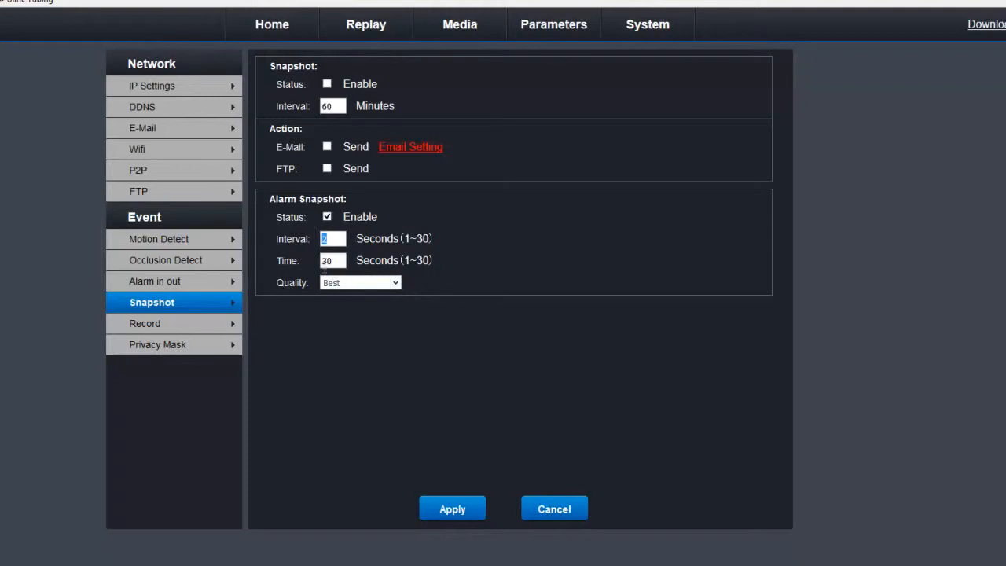
{"action": "left_click_drag", "start_coordinate": [326, 260], "coordinate": [320, 261]}
{"action": "type", "text": "1"}
{"action": "left_click", "coordinate": [395, 282]}
{"action": "left_click", "coordinate": [348, 313]}
{"action": "left_click", "coordinate": [396, 284]}
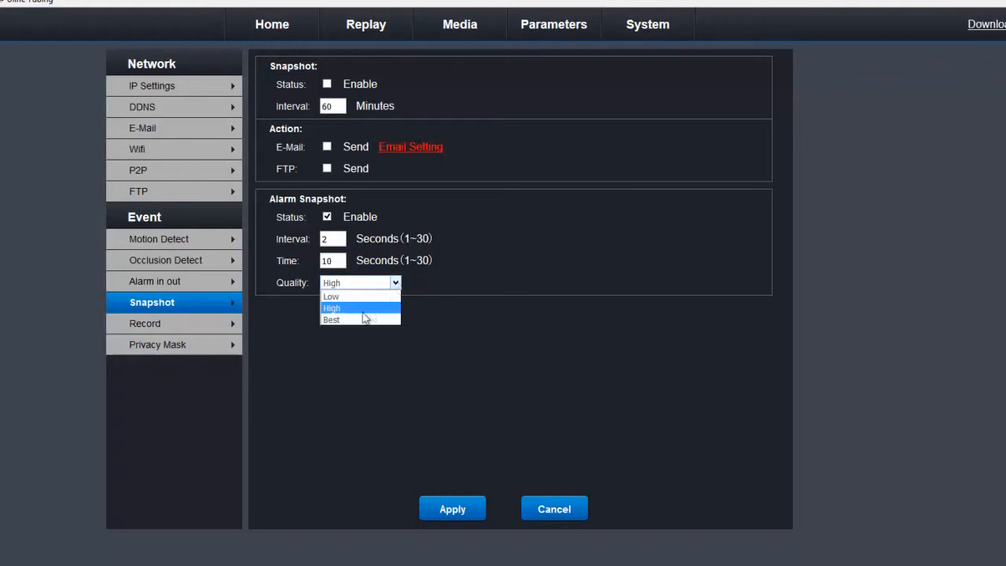
{"action": "left_click", "coordinate": [351, 318]}
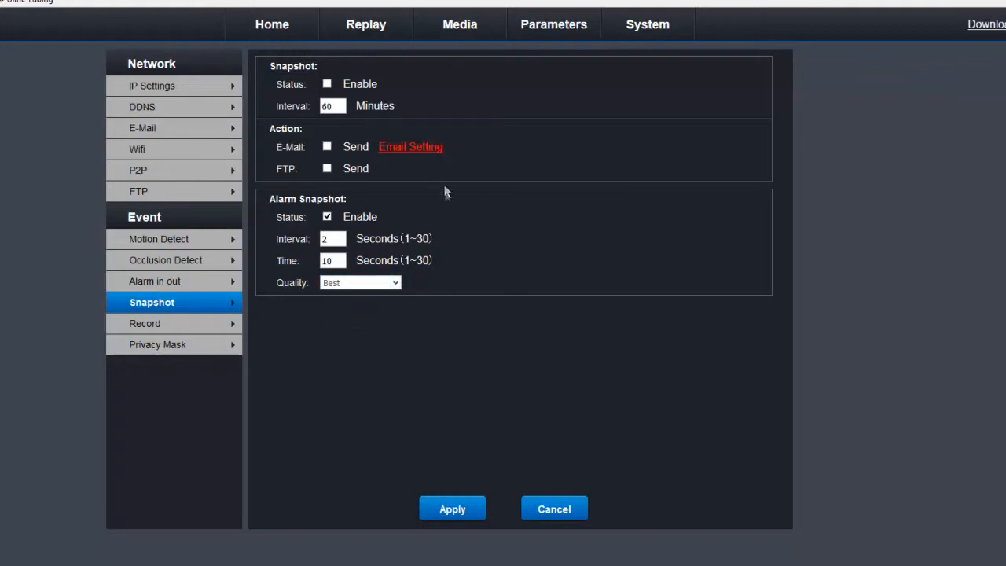
Step: Try switching the timed snapshot on and off and select its interval value in minutes
{"action": "left_click", "coordinate": [327, 84]}
{"action": "left_click", "coordinate": [326, 84]}
{"action": "double_click", "coordinate": [329, 106]}
Step: Compare the recording stream options, choose Main stream and set the file time to 600S
{"action": "left_click", "coordinate": [147, 327]}
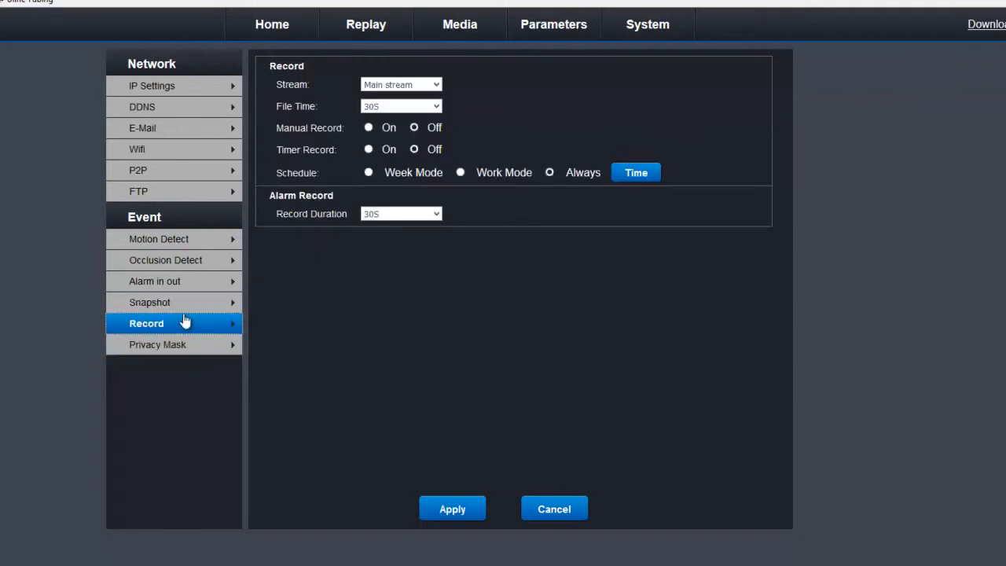
{"action": "left_click", "coordinate": [437, 88]}
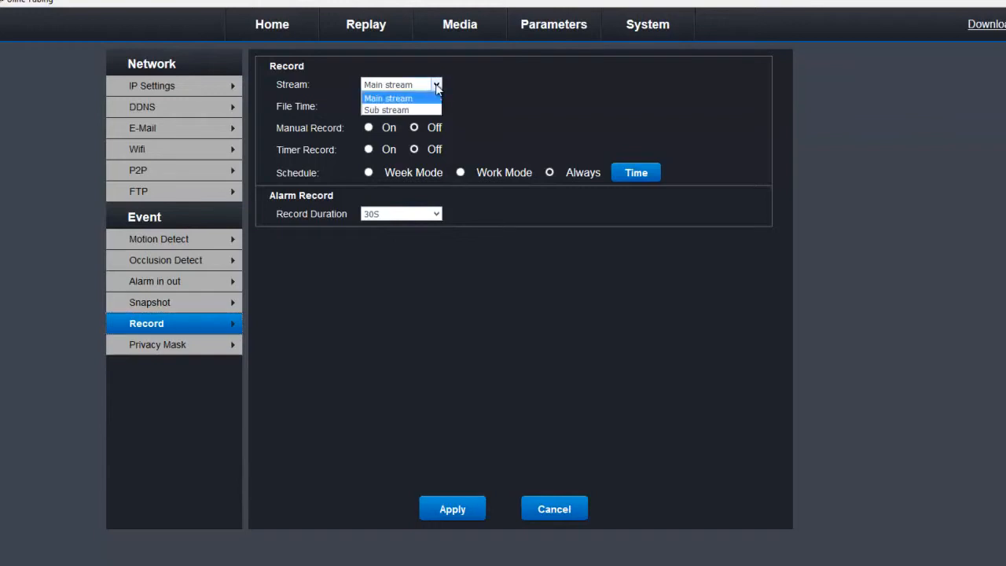
{"action": "left_click", "coordinate": [400, 110]}
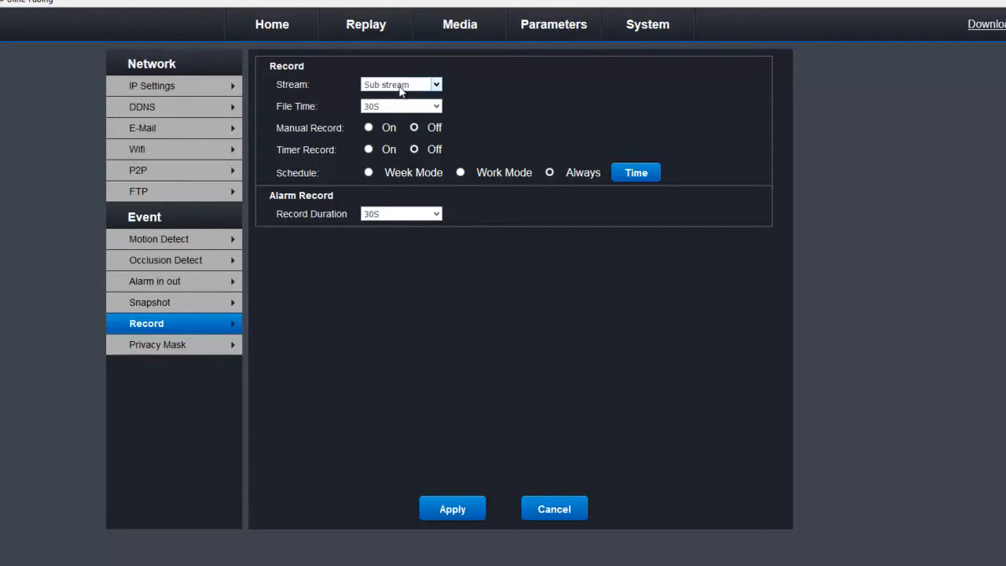
{"action": "left_click", "coordinate": [437, 85]}
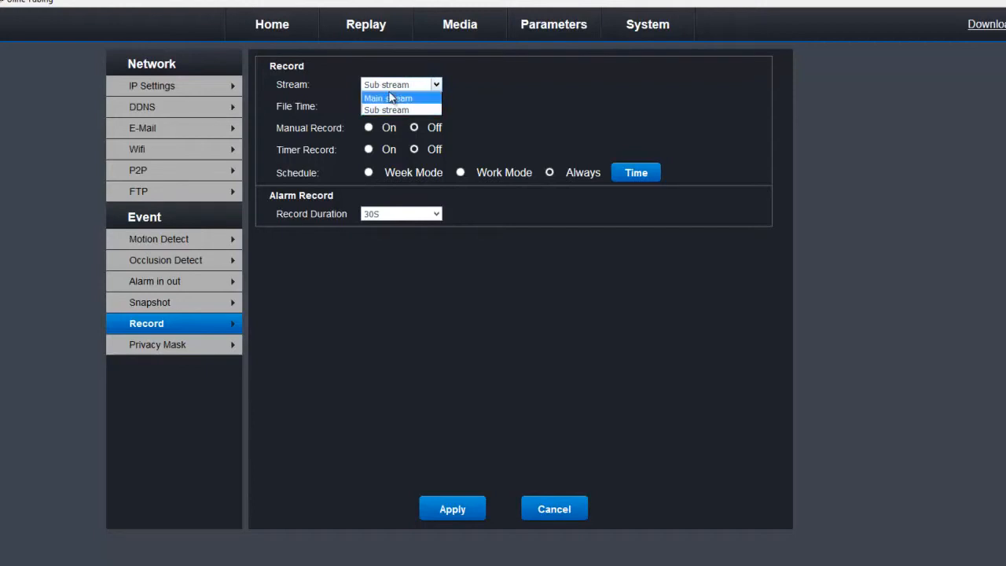
{"action": "left_click", "coordinate": [387, 97]}
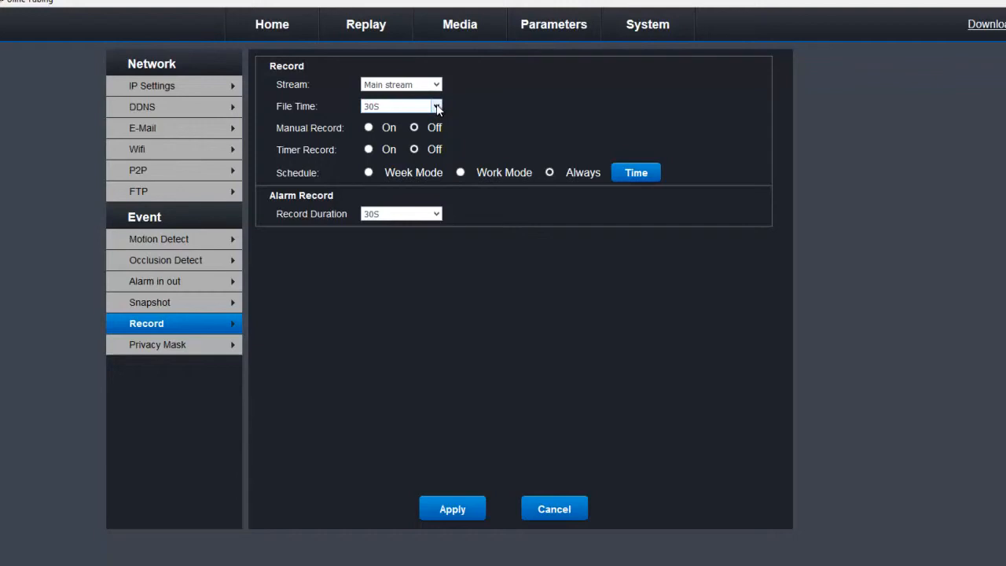
{"action": "left_click", "coordinate": [436, 107]}
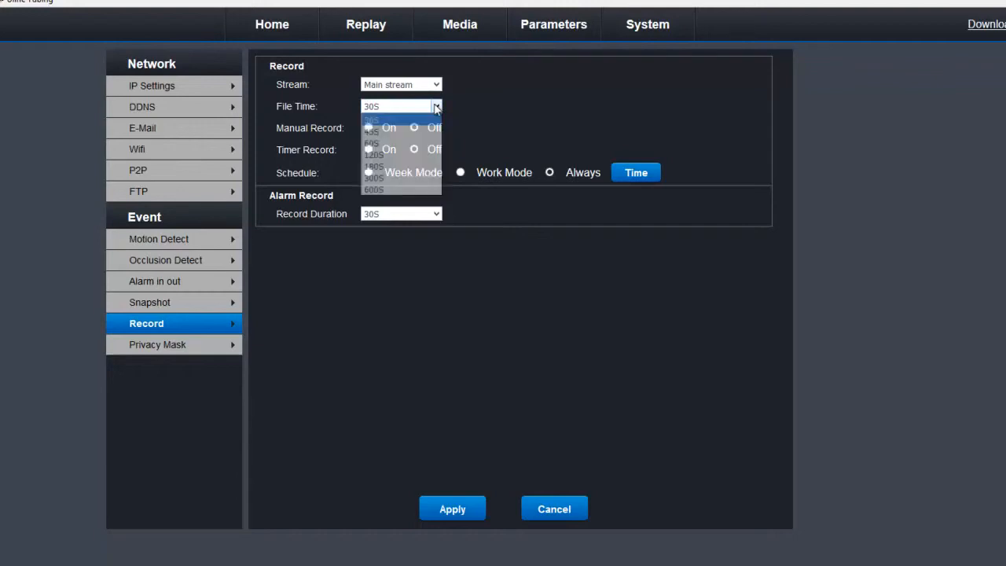
{"action": "left_click", "coordinate": [374, 190]}
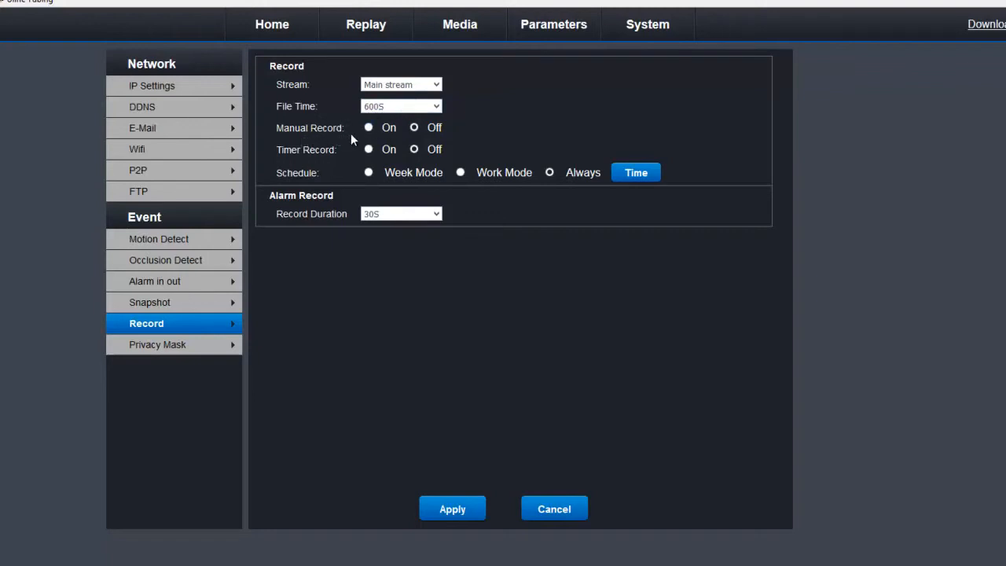
Step: Try turning on manual recording, apply it and switch manual recording off again
{"action": "left_click", "coordinate": [369, 128]}
{"action": "left_click", "coordinate": [453, 503]}
{"action": "left_click", "coordinate": [415, 127]}
Step: Try timer recording with the Work Mode schedule table displayed and switch timer recording off again
{"action": "left_click", "coordinate": [368, 149]}
{"action": "left_click", "coordinate": [461, 173]}
{"action": "left_click", "coordinate": [650, 174]}
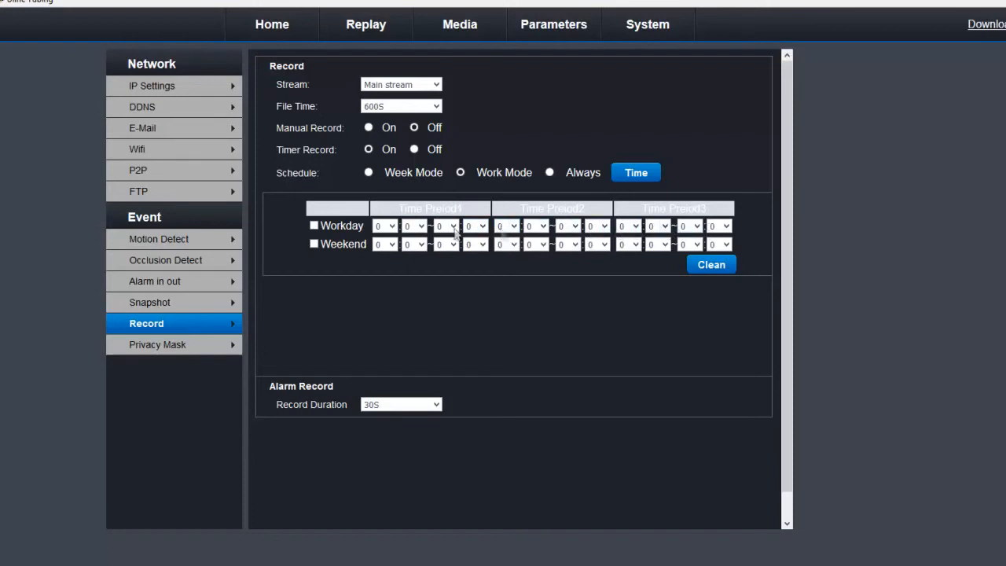
{"action": "left_click", "coordinate": [414, 149]}
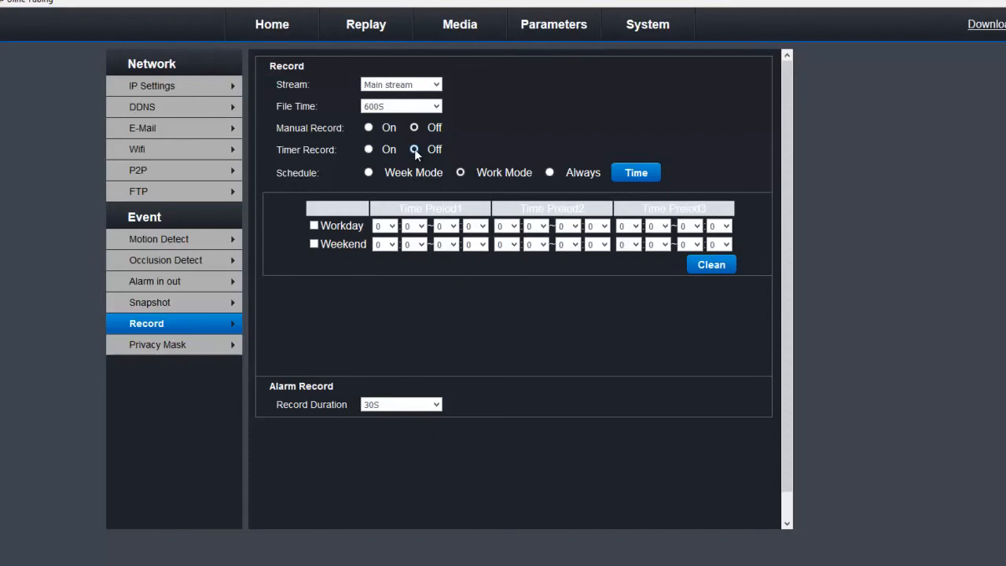
Step: Set the recording schedule to Week Mode and the alarm record duration to 180S
{"action": "left_click", "coordinate": [368, 173]}
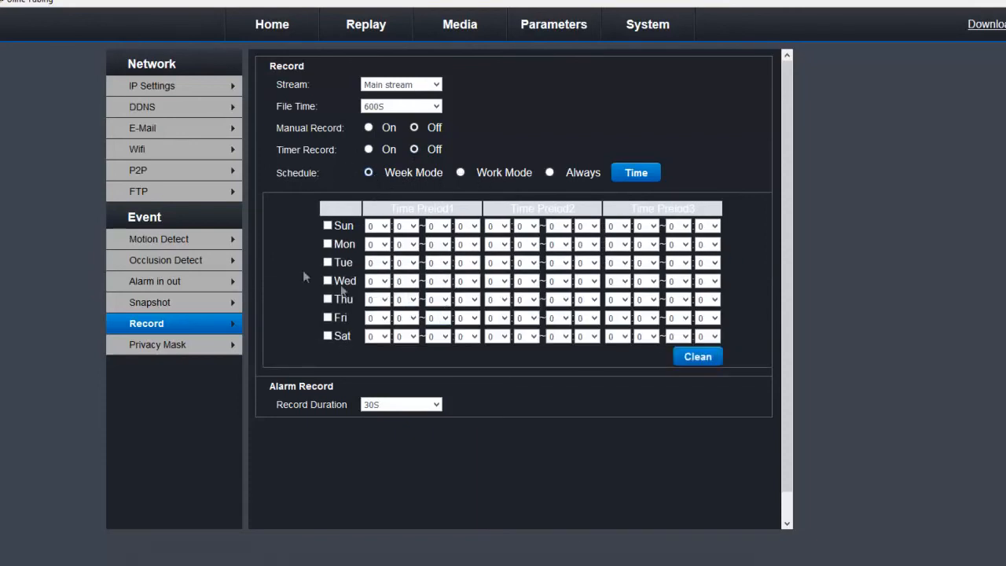
{"action": "left_click", "coordinate": [436, 404]}
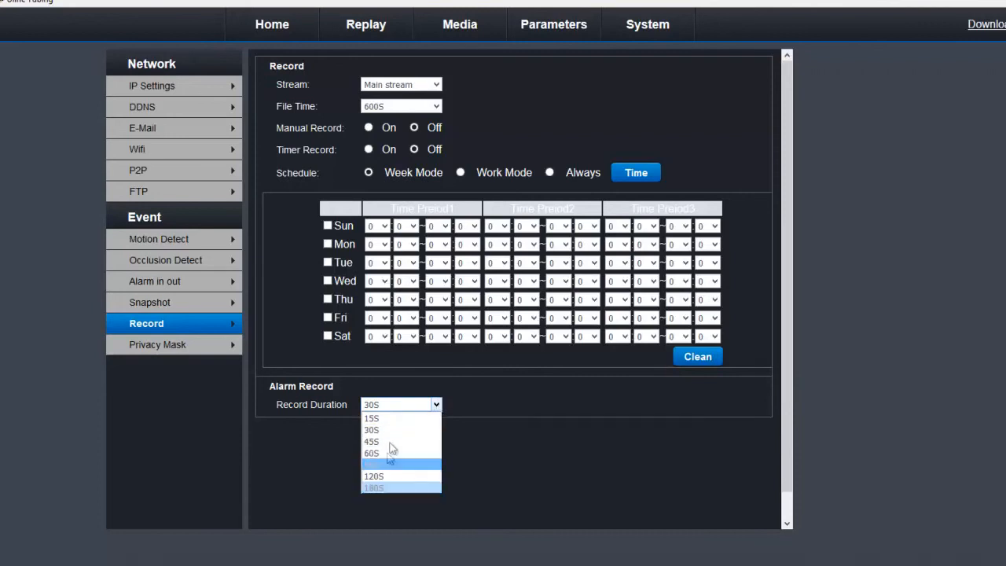
{"action": "left_click", "coordinate": [372, 487]}
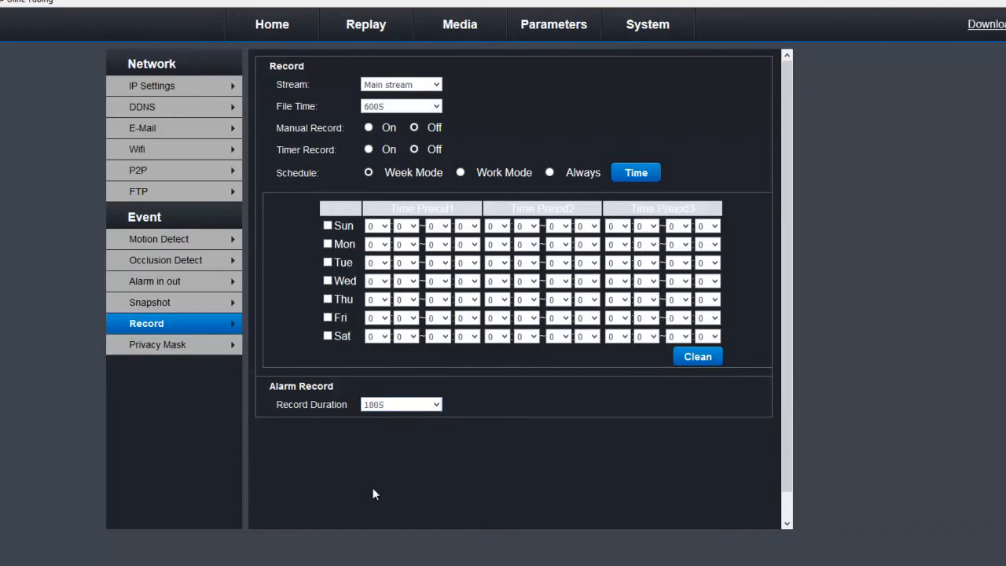
{"action": "left_click", "coordinate": [437, 405]}
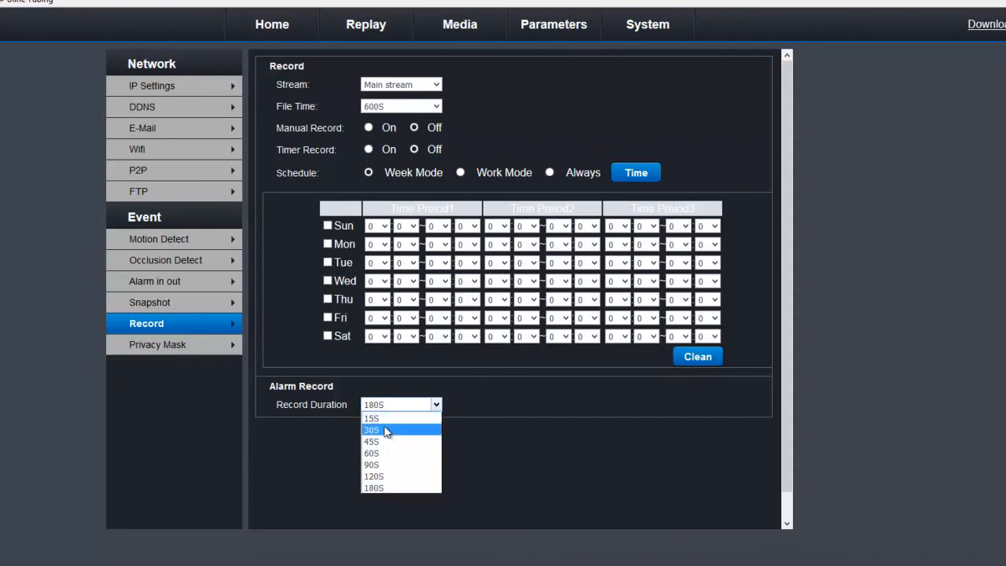
{"action": "left_click", "coordinate": [376, 489]}
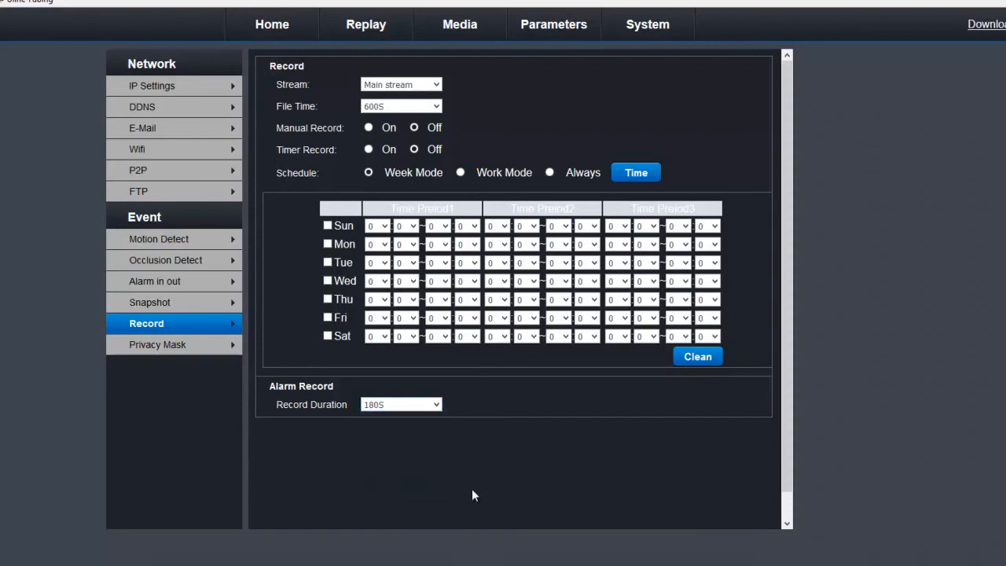
Step: Try privacy mask Region1 by moving and enlarging it over the door behind the plant, and disable the region again
{"action": "left_click", "coordinate": [166, 347]}
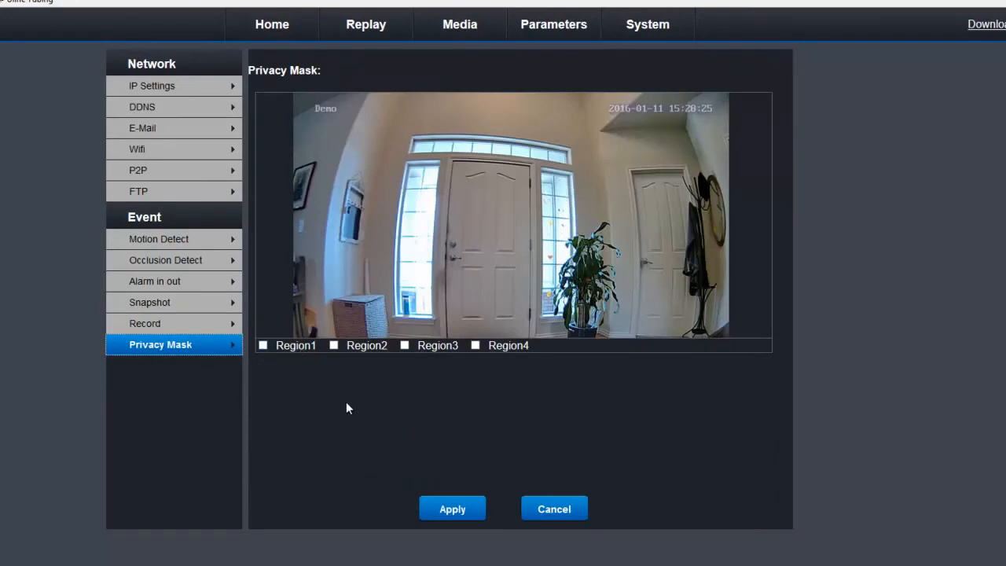
{"action": "left_click", "coordinate": [263, 345]}
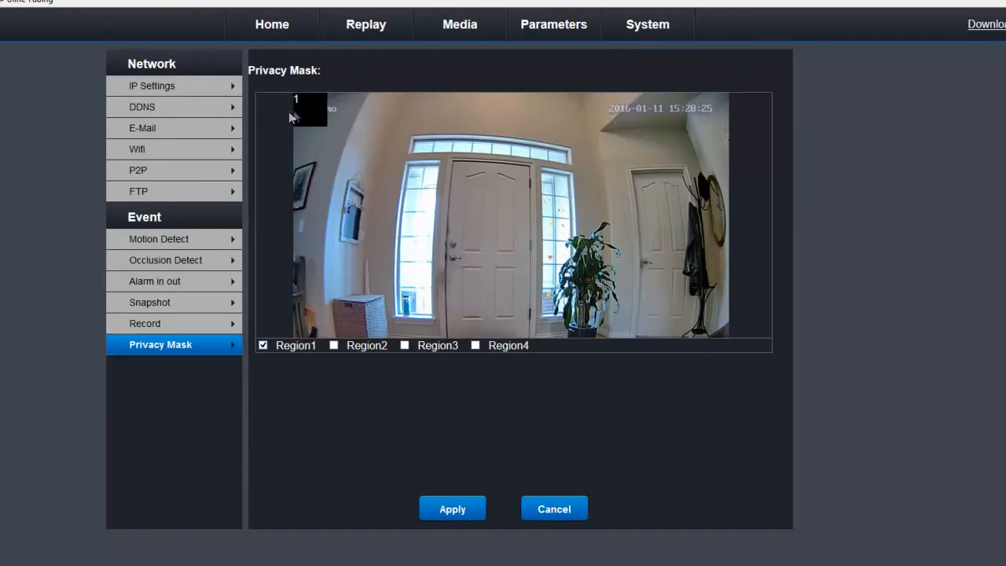
{"action": "left_click_drag", "start_coordinate": [308, 109], "coordinate": [653, 208]}
{"action": "left_click_drag", "start_coordinate": [670, 228], "coordinate": [680, 328]}
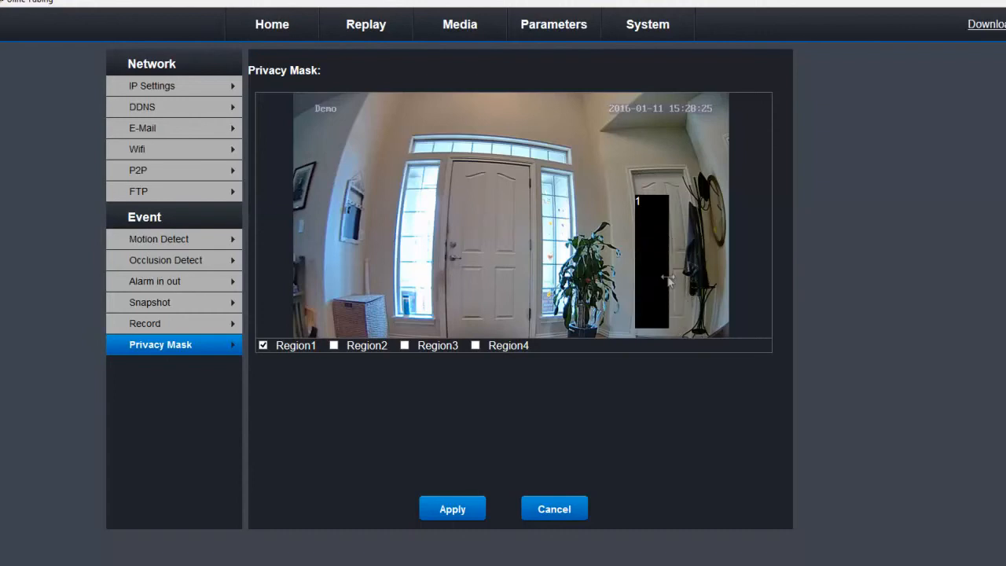
{"action": "left_click_drag", "start_coordinate": [667, 280], "coordinate": [695, 274]}
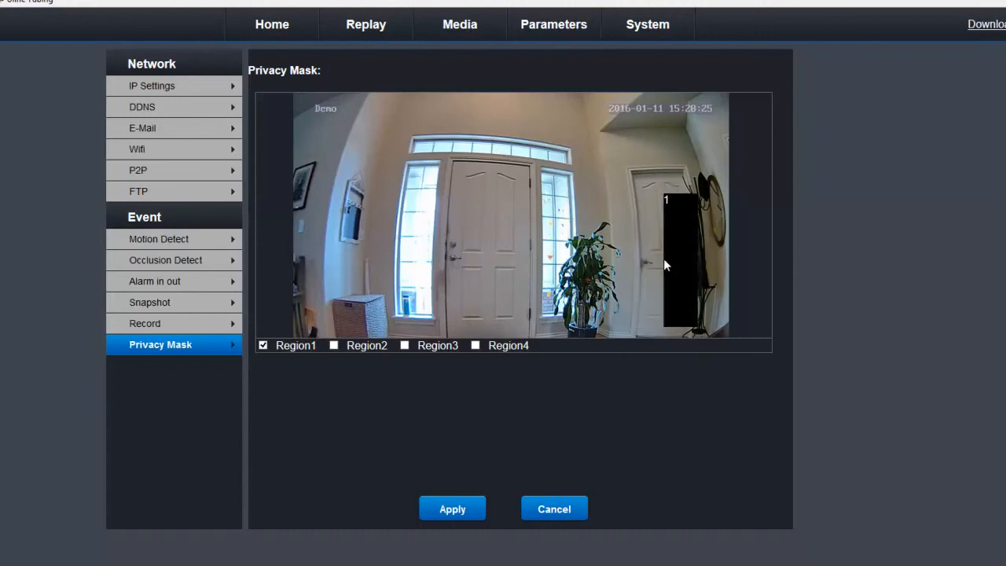
{"action": "left_click_drag", "start_coordinate": [671, 275], "coordinate": [698, 275]}
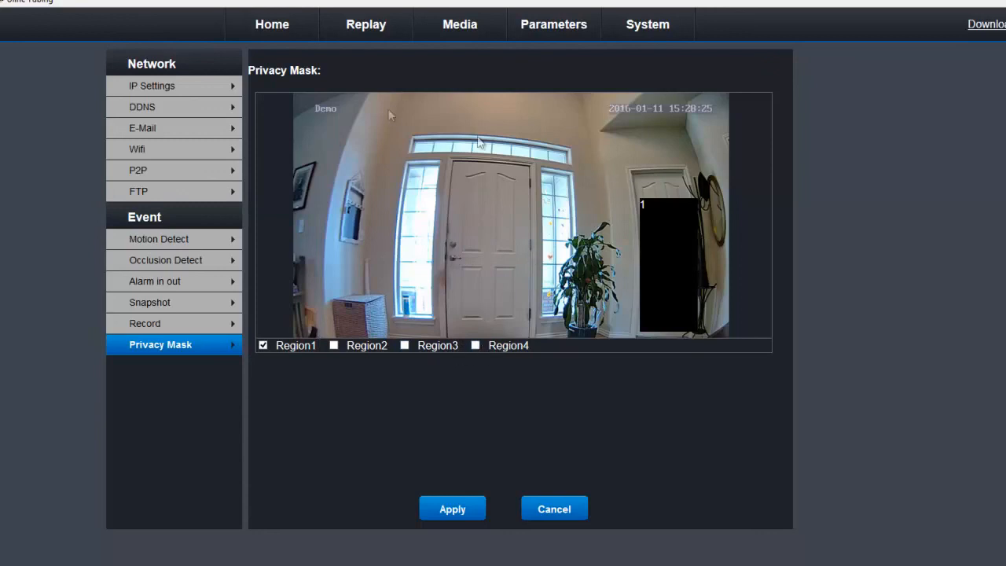
{"action": "left_click", "coordinate": [263, 345]}
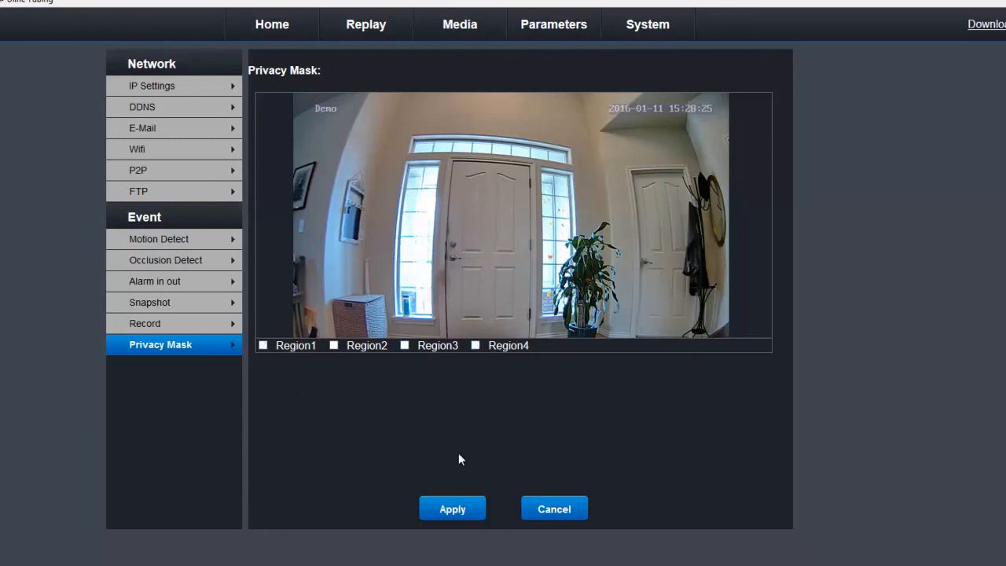